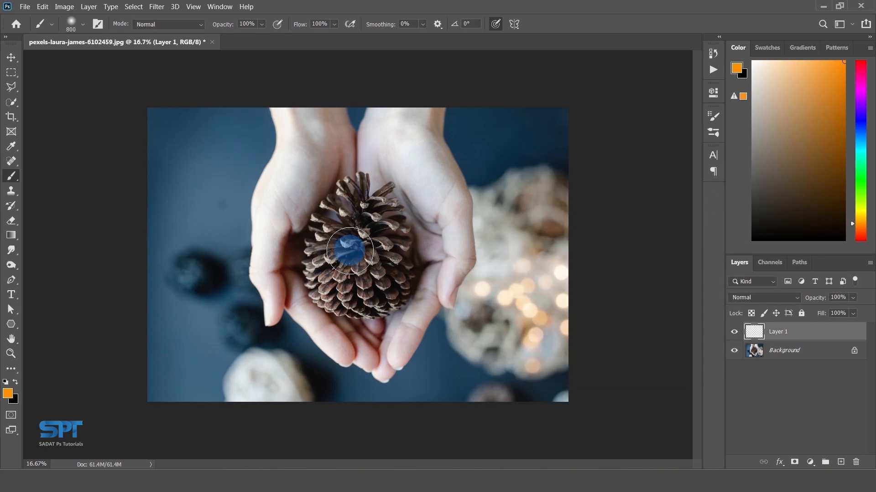
# - Enlarge the soft brush to 1600 px and paint one orange glow dab on the pinecone's centre on Layer 1
pyautogui.press(']')
pyautogui.press(']')
pyautogui.press(']')
pyautogui.press(']')
pyautogui.press(']')
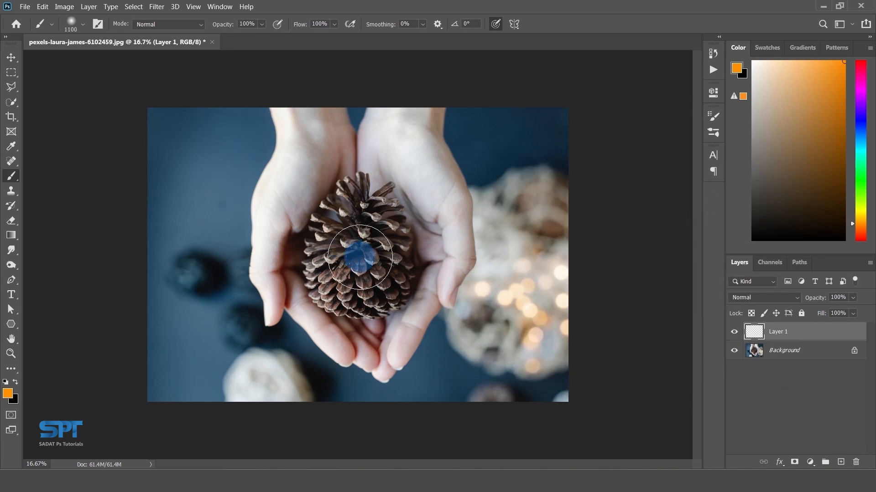
pyautogui.press(']')
pyautogui.press(']')
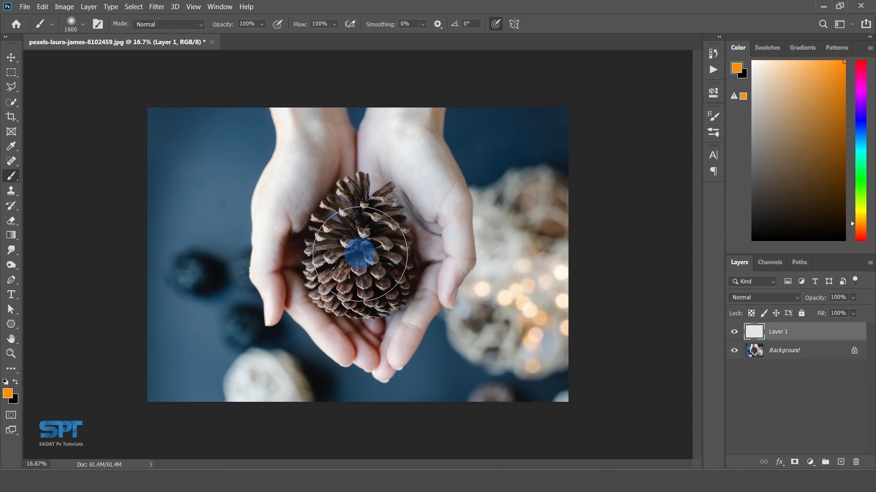
pyautogui.click(360, 254)
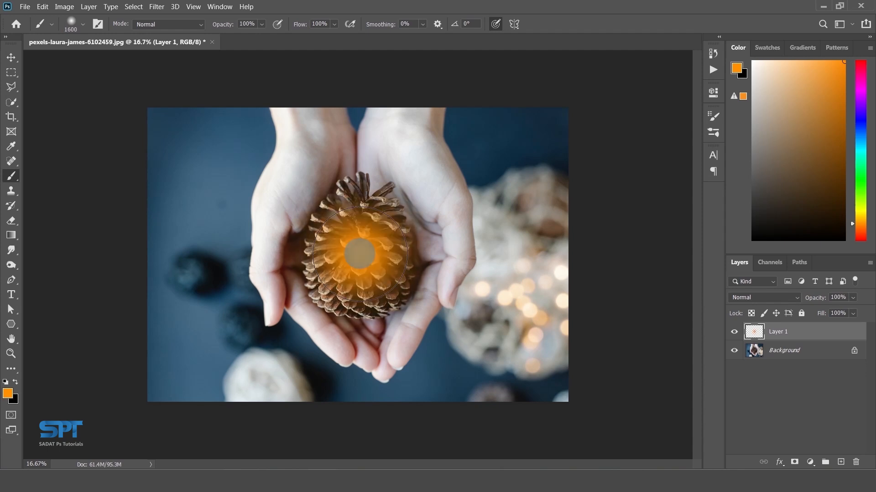
# - Set the foreground colour to amber #ffc600 and paint a 1000 px dab over the centre of the orange glow
pyautogui.click(7, 394)
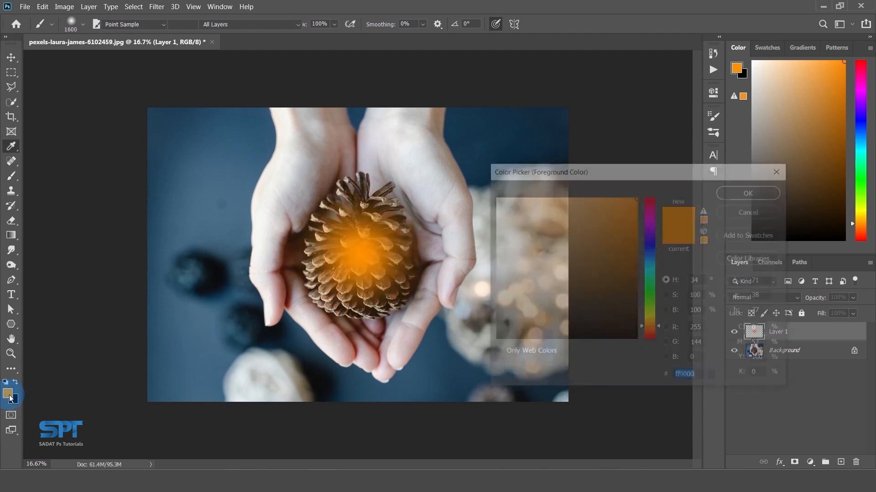
pyautogui.moveTo(661, 328); pyautogui.dragTo(660, 323)
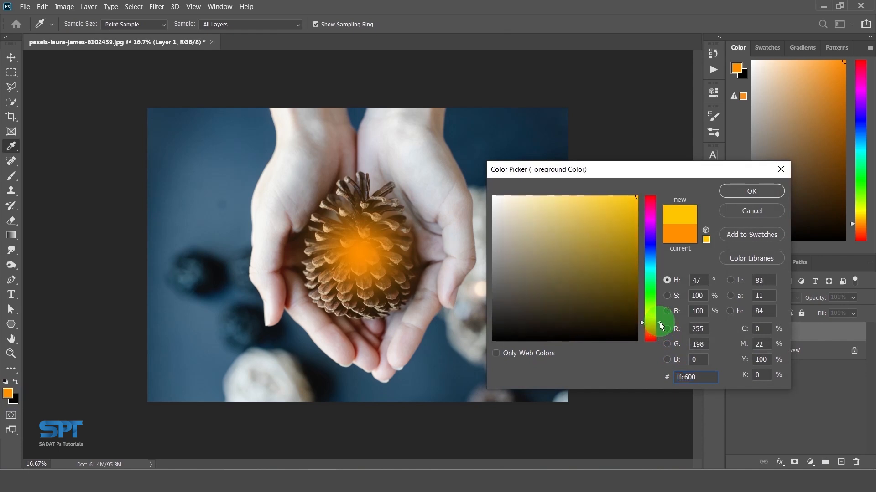
pyautogui.click(751, 191)
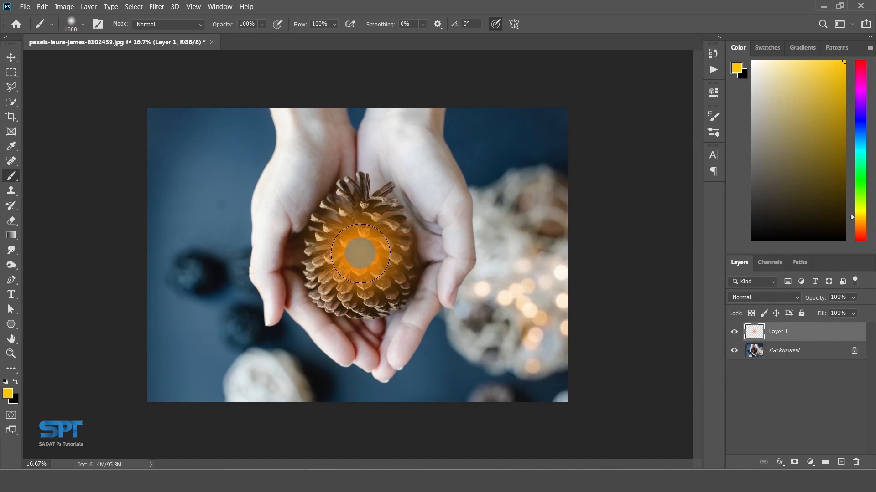
pyautogui.click(360, 253)
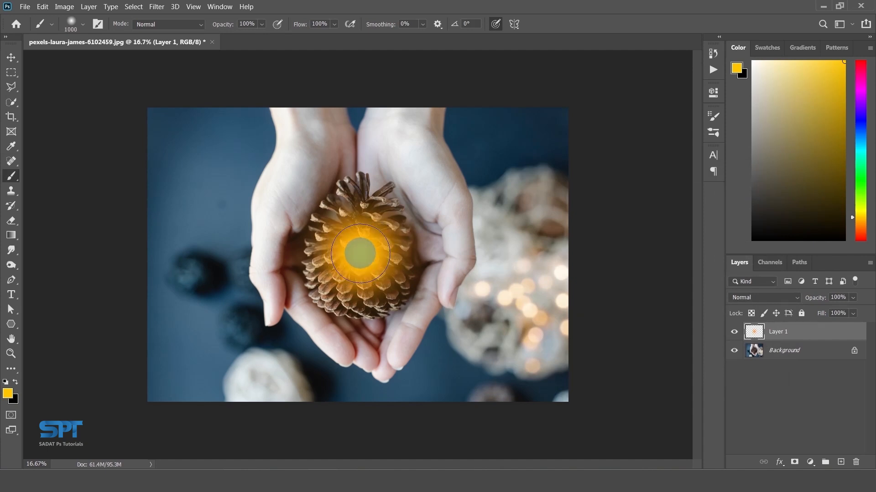
# - Set the foreground colour to yellow #ffe400 and paint another 1000 px dab on the glow's centre
pyautogui.click(13, 402)
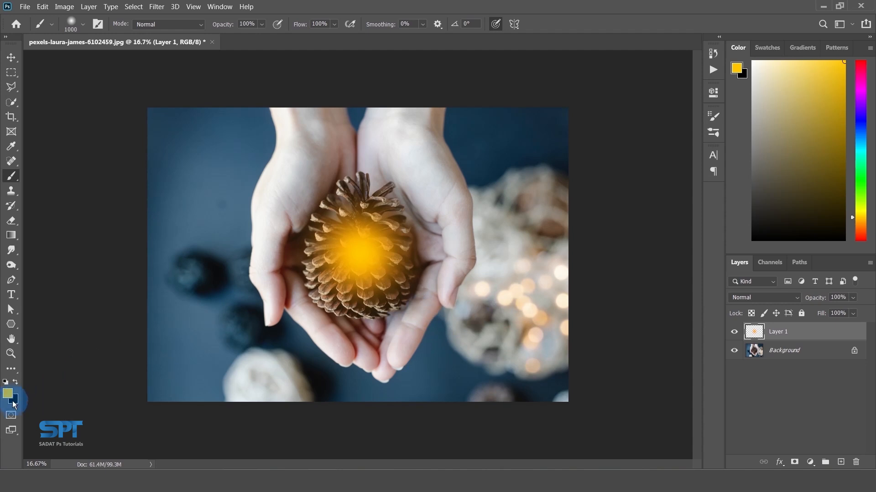
pyautogui.moveTo(657, 323); pyautogui.dragTo(659, 320)
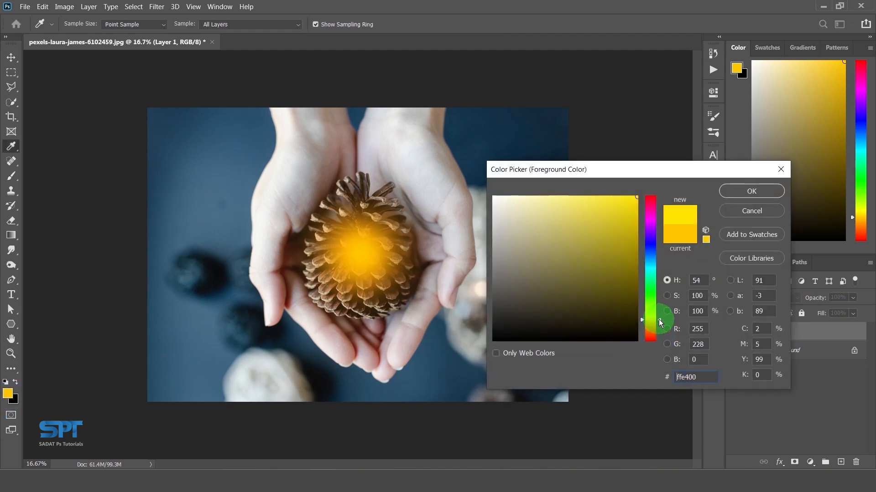
pyautogui.click(752, 192)
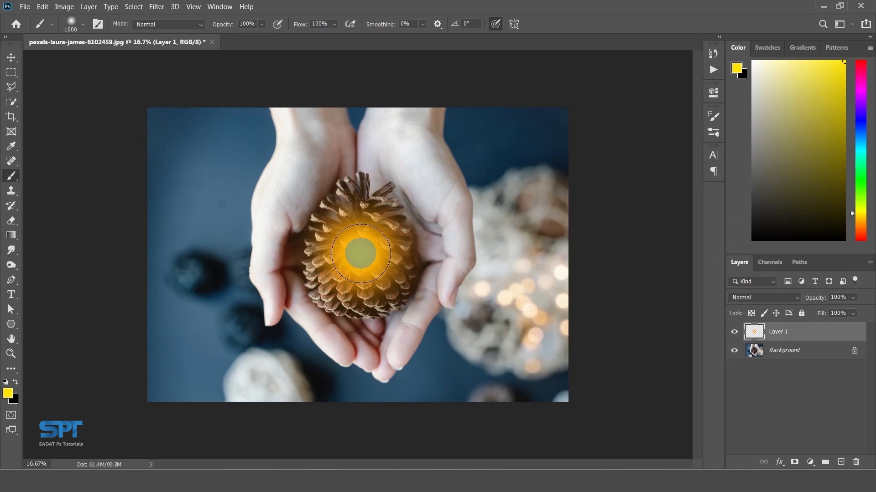
pyautogui.click(359, 255)
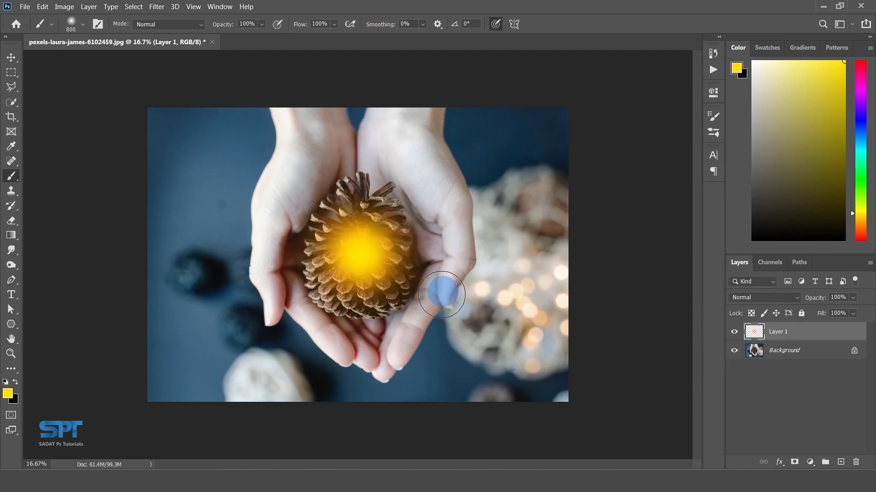
# - Set the foreground colour to white #ffffff and paint a 700 px dab as the glow's bright core
pyautogui.click(8, 393)
pyautogui.moveTo(523, 230); pyautogui.dragTo(493, 191)
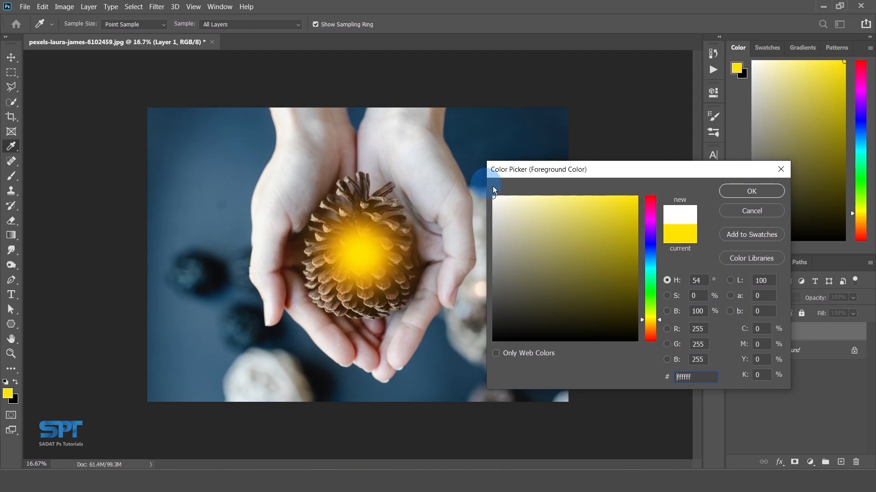
pyautogui.click(764, 188)
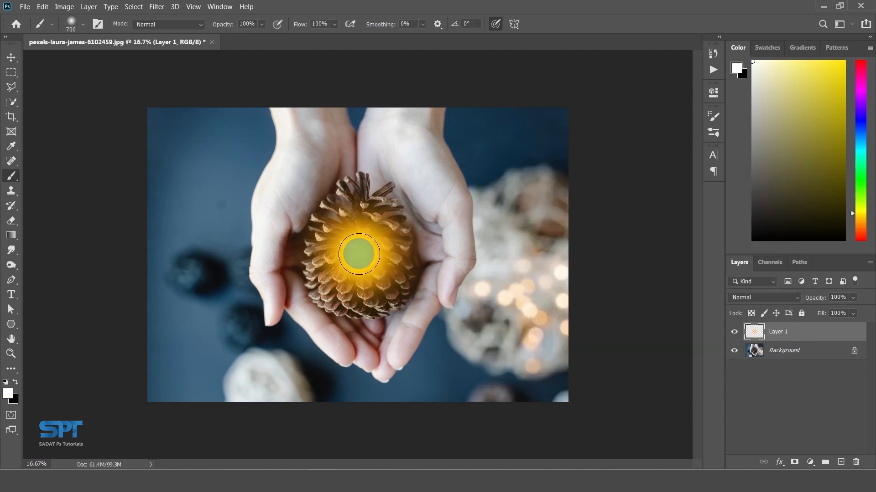
pyautogui.click(359, 254)
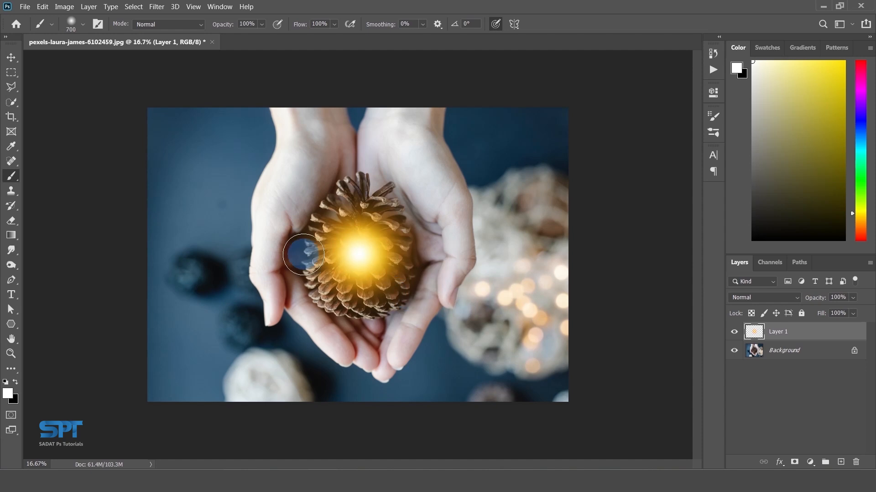
# - Switch to the Move tool and set the blend mode of the glow on Layer 1 to Hard Light
pyautogui.click(12, 57)
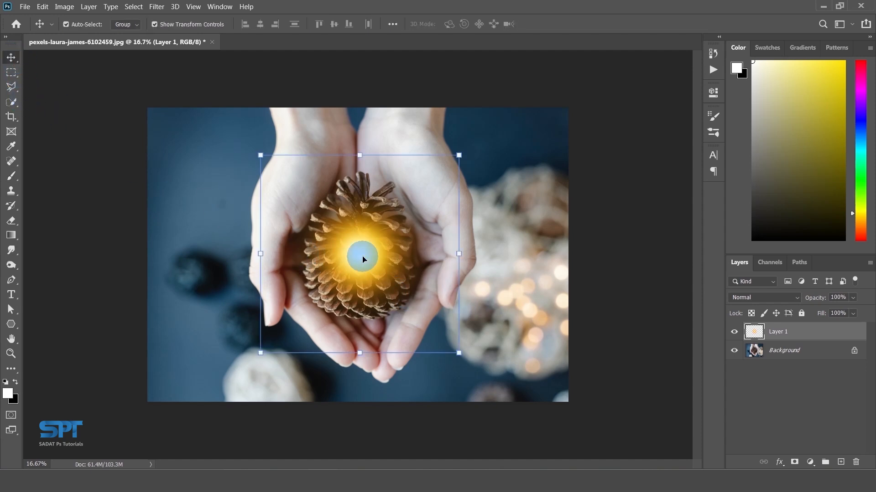
pyautogui.click(761, 298)
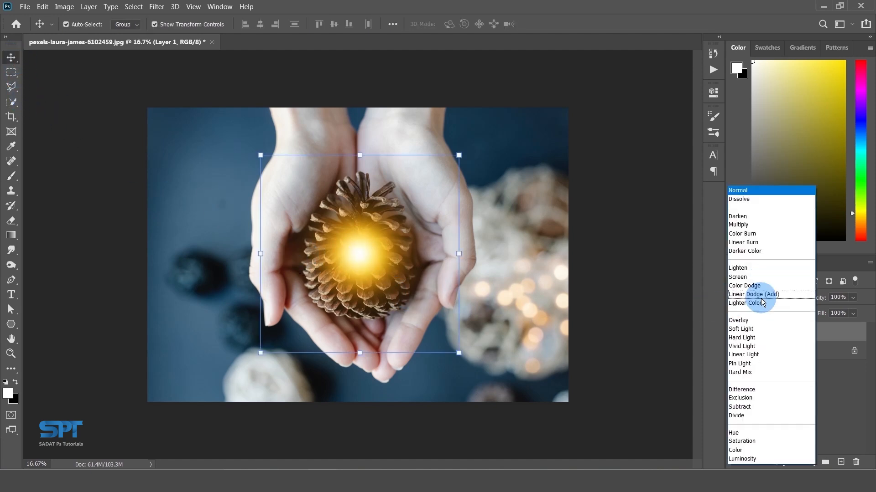
pyautogui.click(747, 337)
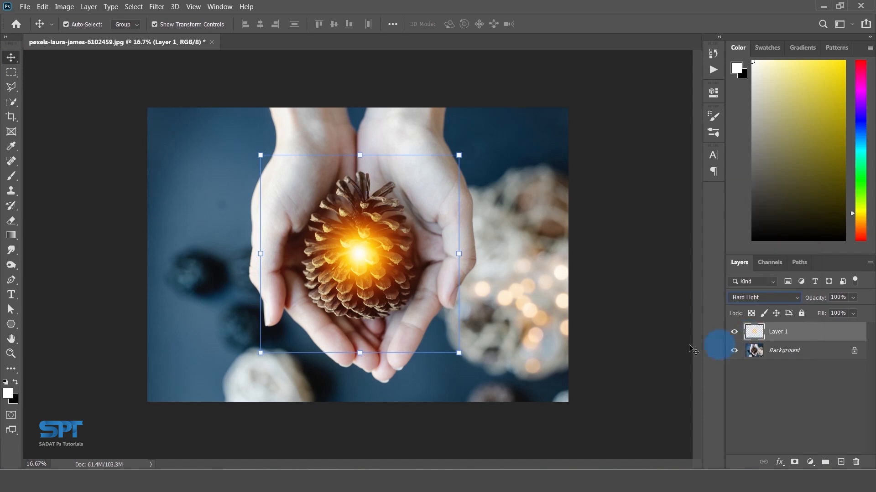
# - Scale the glow layer up from its centre to about 210%, apply the transform and deselect the layer
pyautogui.click(458, 353)
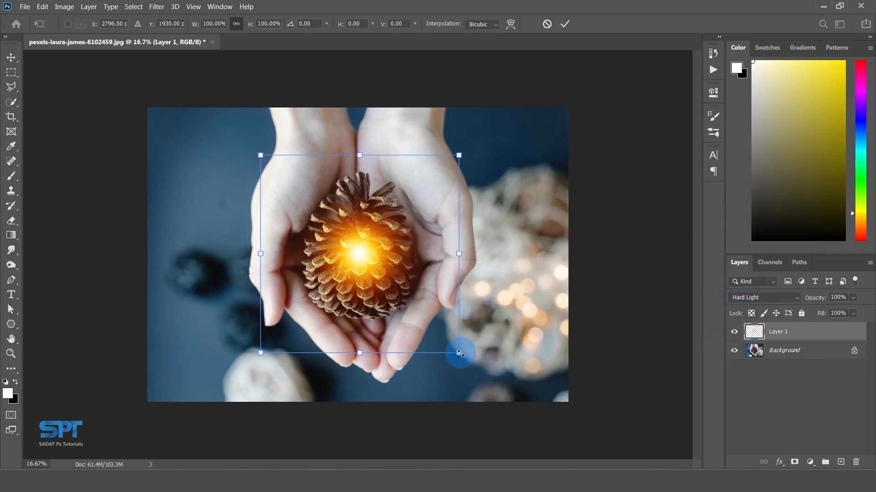
pyautogui.moveTo(459, 353); pyautogui.dragTo(580, 447)
pyautogui.click(441, 282)
pyautogui.press('Return')
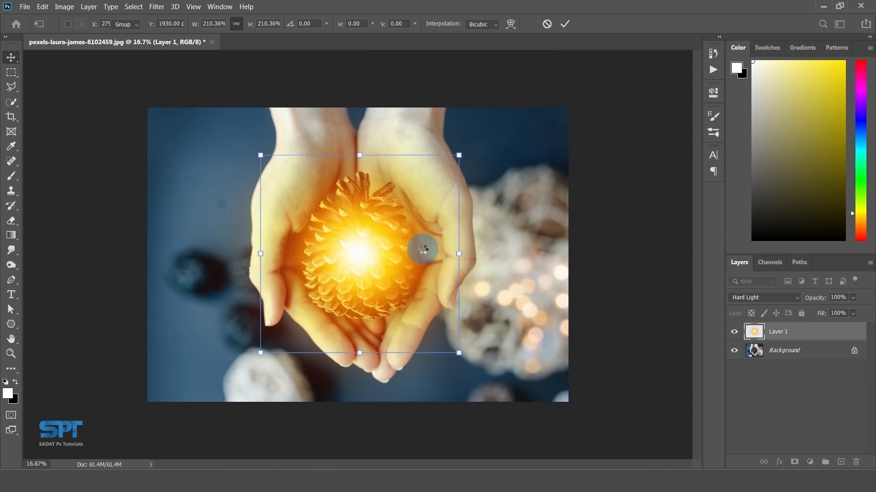
pyautogui.keyDown('alt'); pyautogui.click(363, 242); pyautogui.keyUp('alt')
pyautogui.click(364, 253)
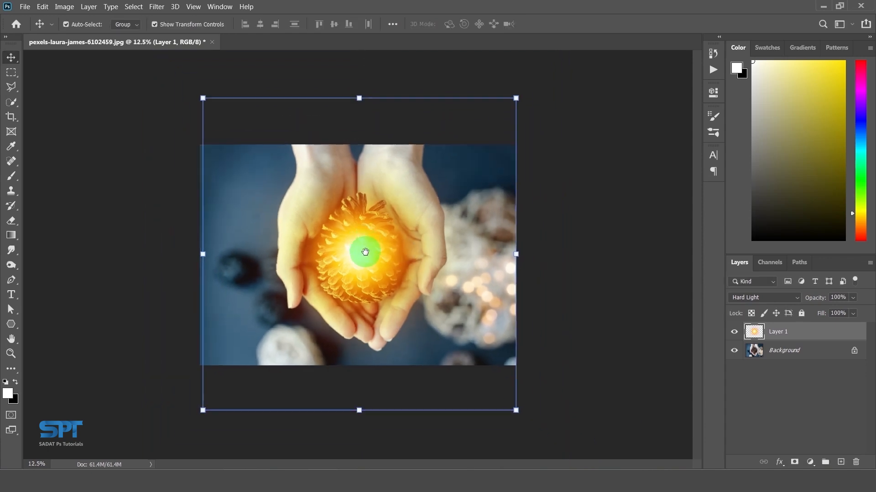
pyautogui.click(547, 276)
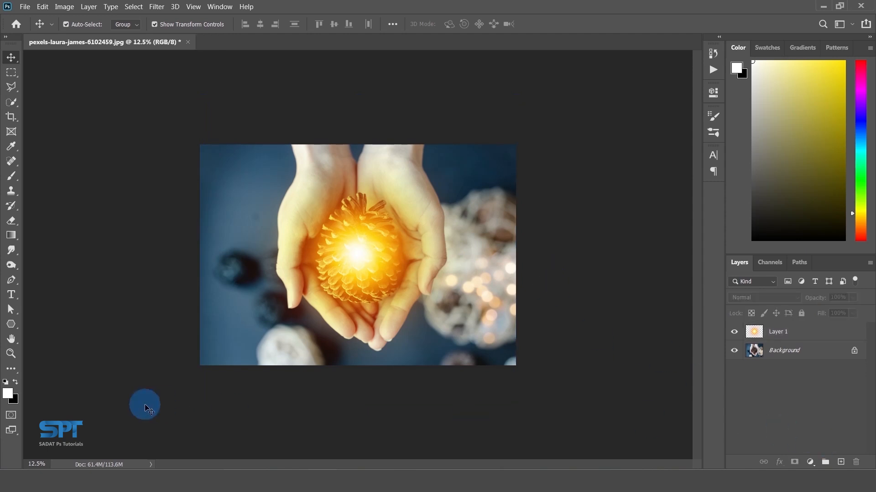
# - Make black the foreground colour and add a black-to-transparent Gradient Fill layer with Radial style, Reverse enabled and 155% scale
pyautogui.click(17, 384)
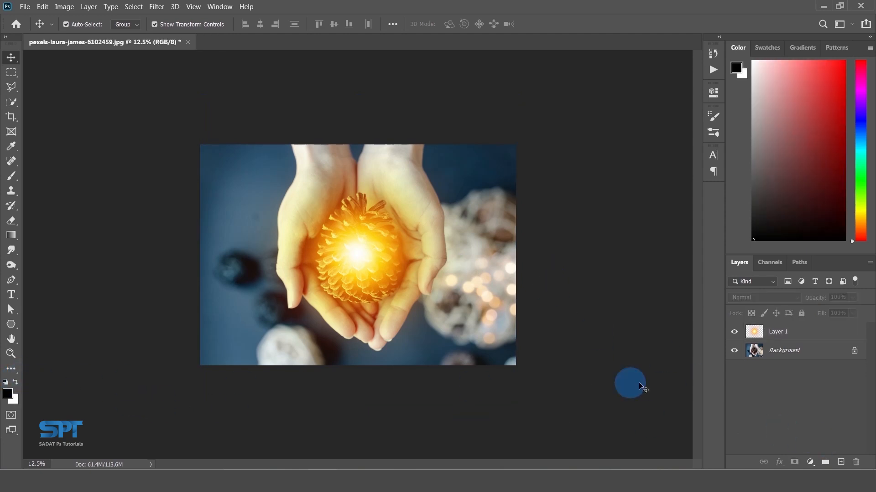
pyautogui.click(810, 462)
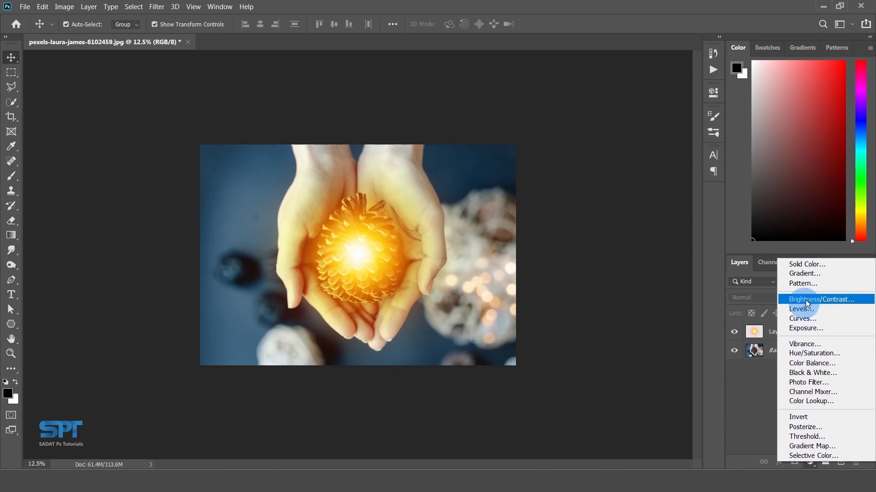
pyautogui.click(805, 273)
pyautogui.click(624, 174)
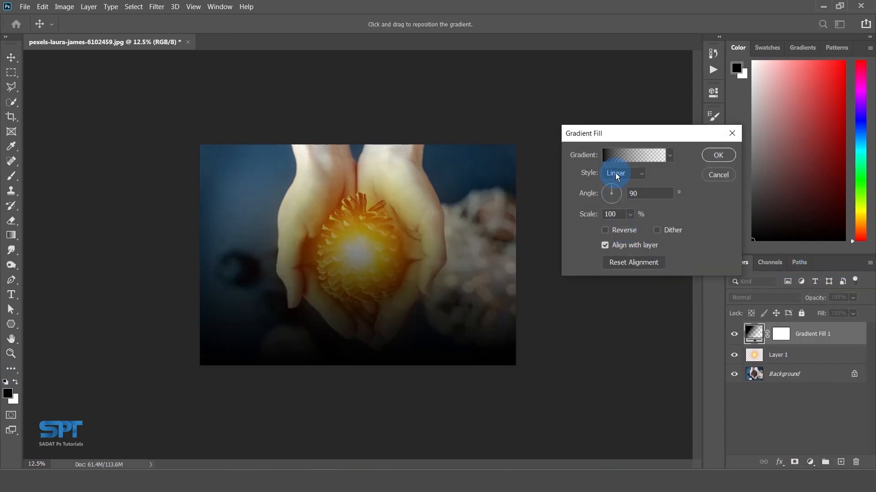
pyautogui.click(616, 183)
pyautogui.click(606, 231)
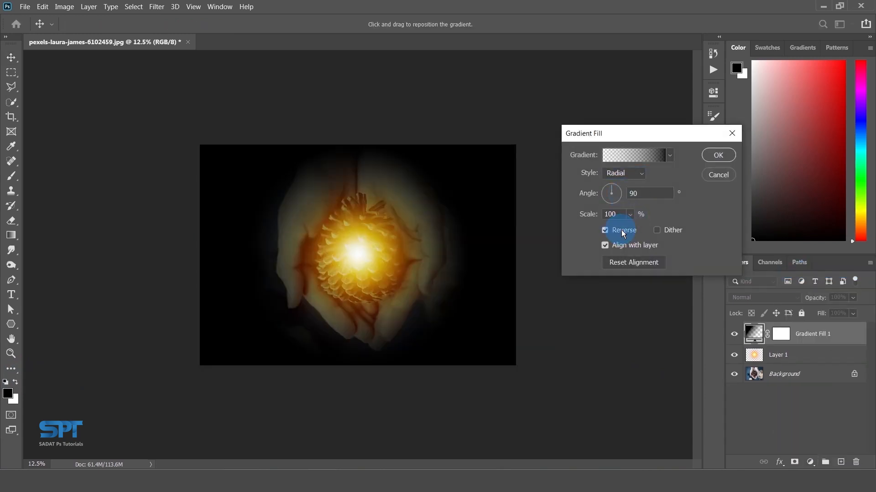
pyautogui.moveTo(637, 230); pyautogui.dragTo(637, 230)
pyautogui.click(718, 155)
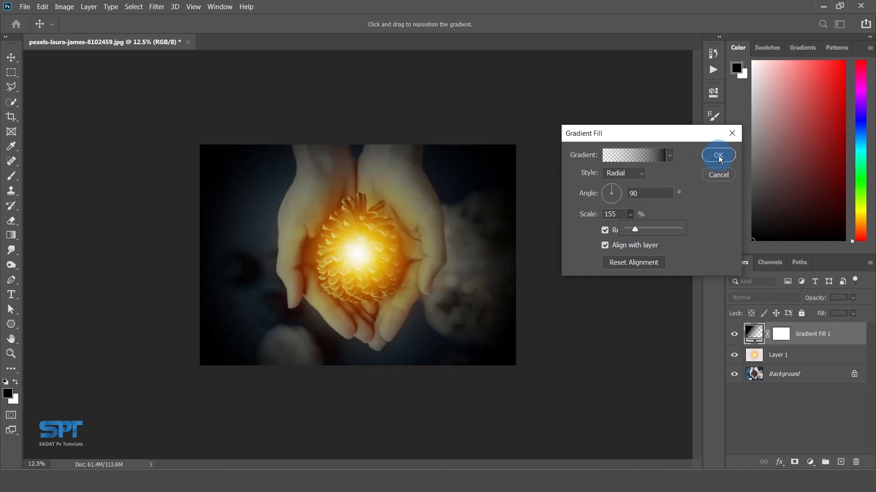
# - Draw black-to-transparent radial gradients outward from the pinecone on the Gradient Fill mask, and compare the image with that layer hidden and shown
pyautogui.click(11, 235)
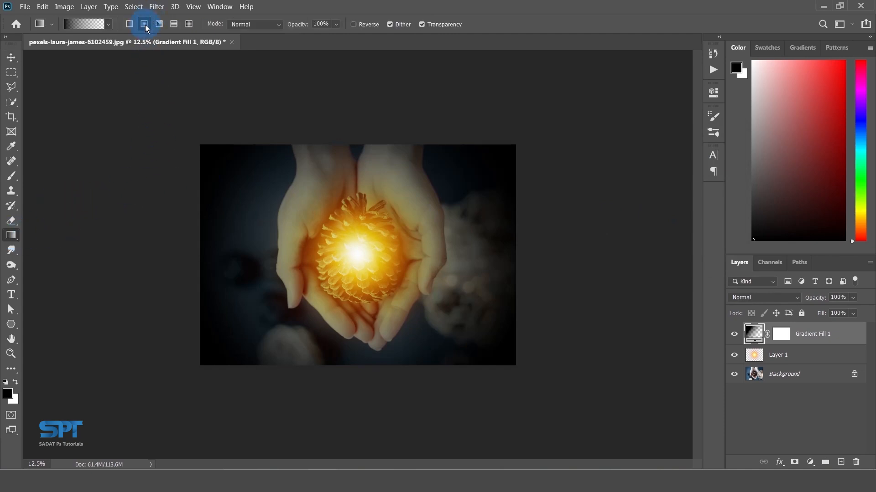
pyautogui.click(780, 334)
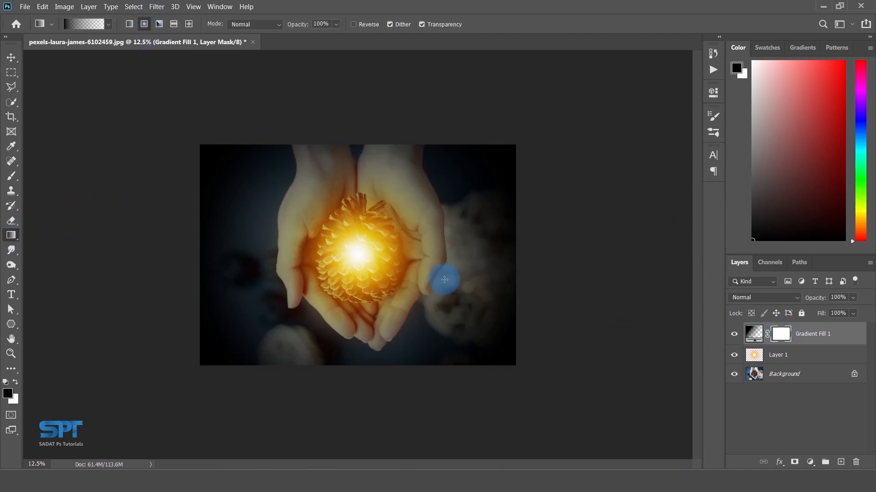
pyautogui.moveTo(363, 237); pyautogui.dragTo(367, 354)
pyautogui.moveTo(363, 258); pyautogui.dragTo(365, 352)
pyautogui.moveTo(355, 259); pyautogui.dragTo(356, 358)
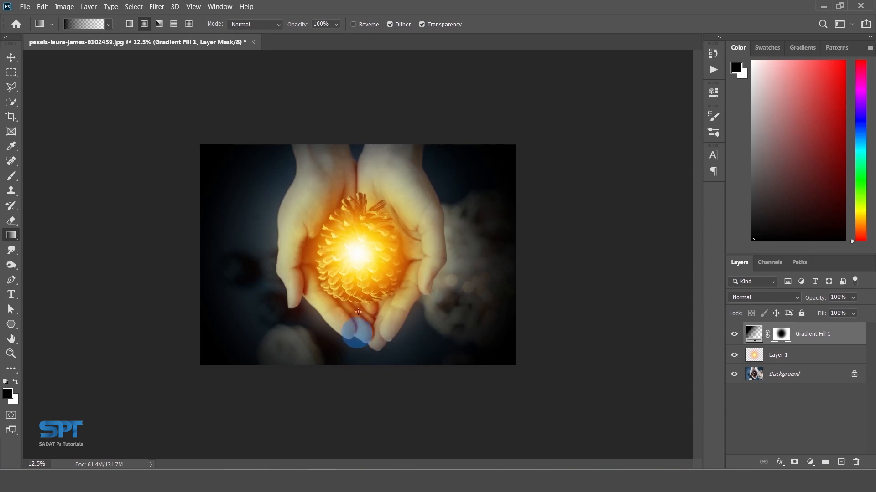
pyautogui.moveTo(363, 207); pyautogui.dragTo(363, 299)
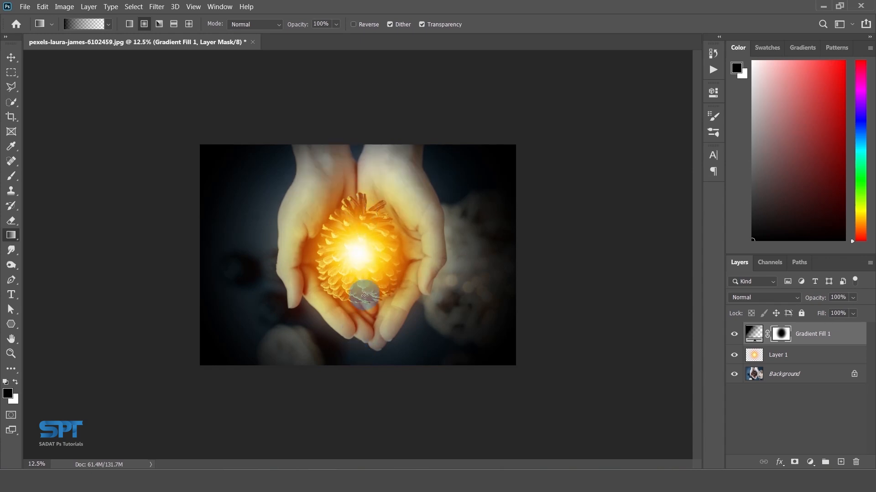
pyautogui.click(734, 336)
pyautogui.click(735, 336)
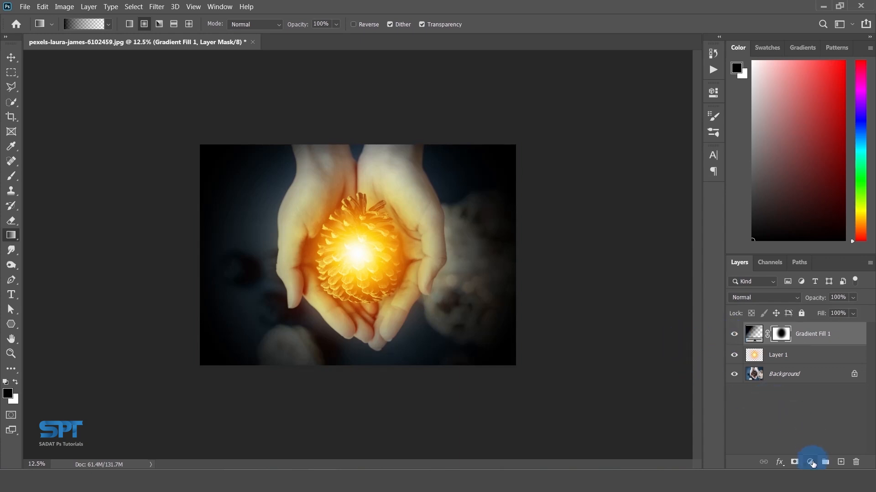
# - Add a Color Lookup adjustment layer above the gradient fill using the LateSunset.3DL 3DLUT file
pyautogui.click(810, 463)
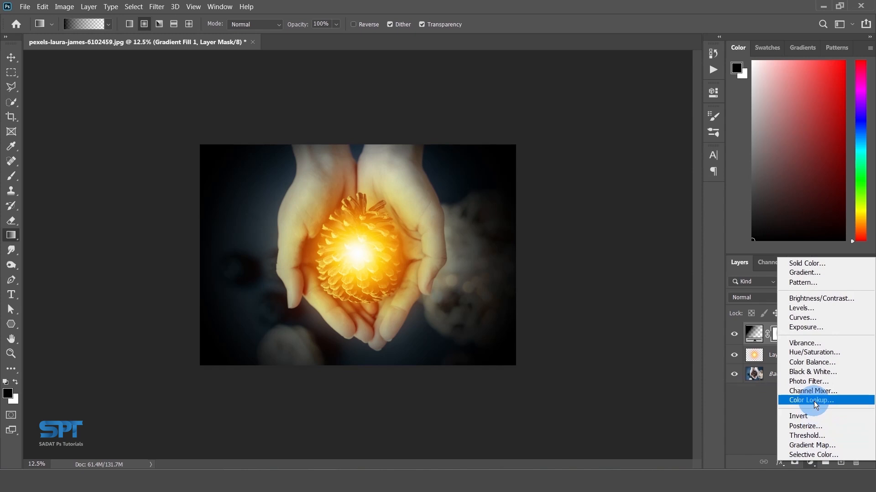
pyautogui.click(683, 314)
pyautogui.click(630, 127)
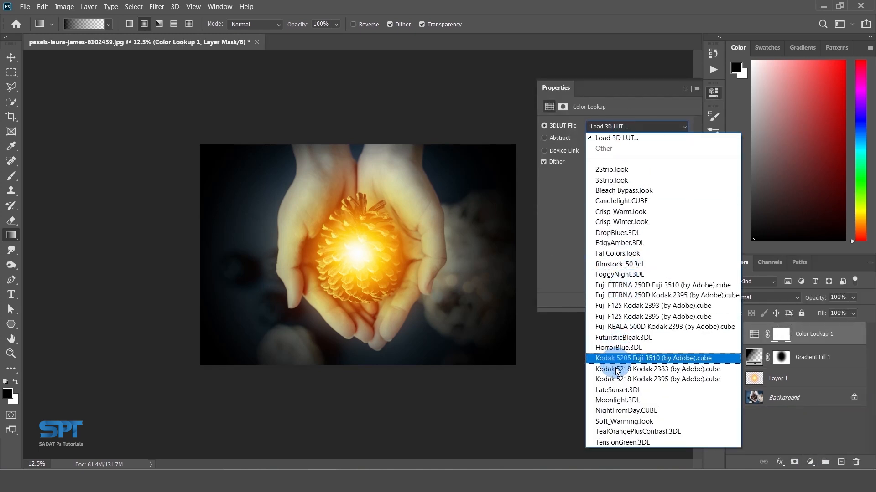
pyautogui.click(612, 395)
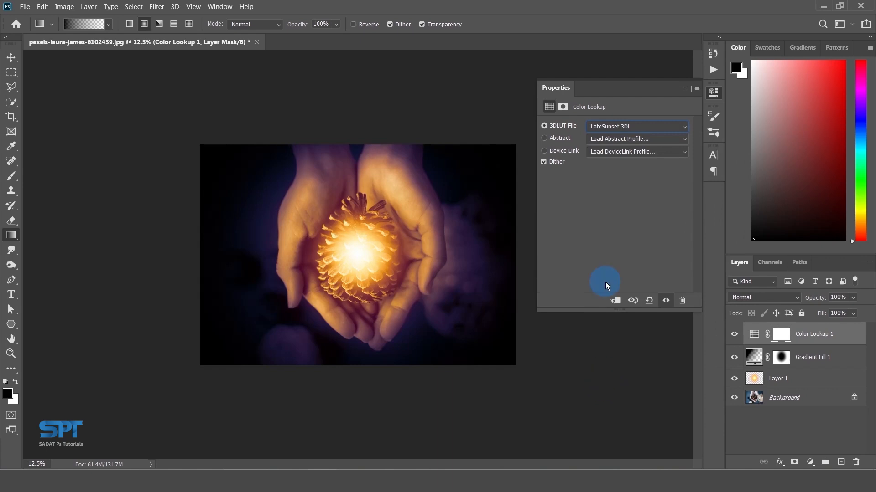
pyautogui.click(684, 88)
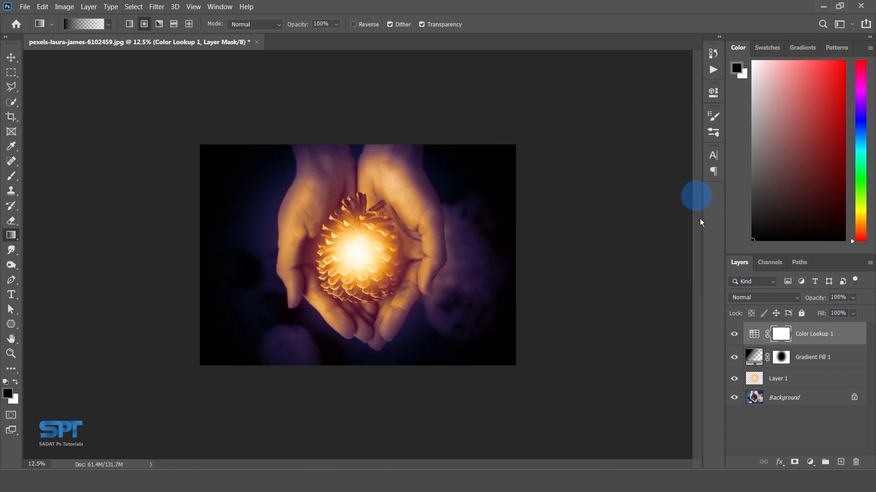
# - Set the Color Lookup layer's blend mode to Multiply and its opacity to 60%, and deselect the layer
pyautogui.click(759, 299)
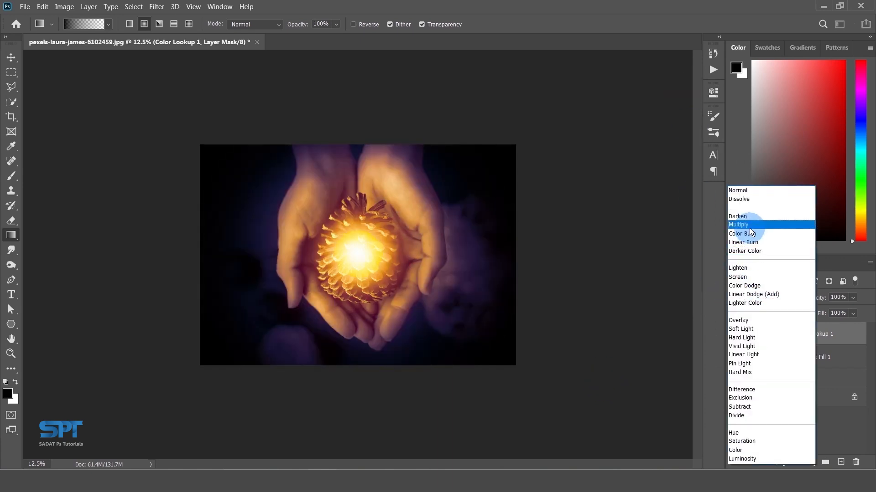
pyautogui.click(752, 226)
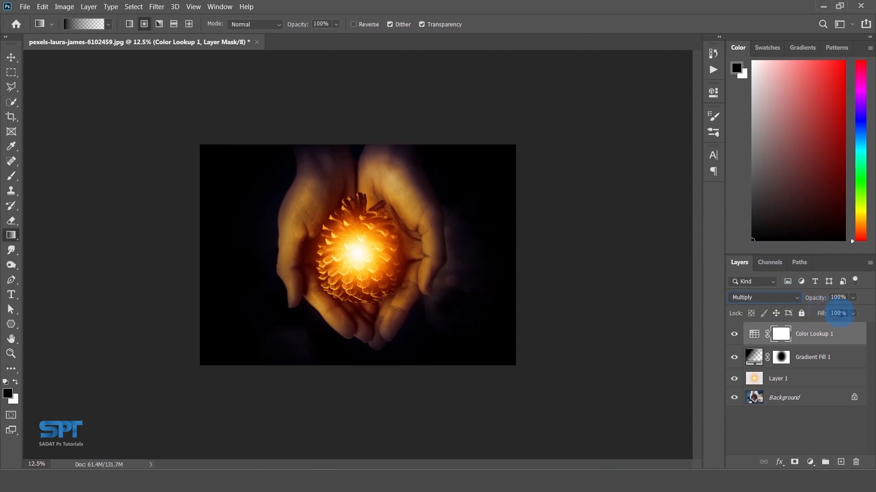
pyautogui.click(844, 299)
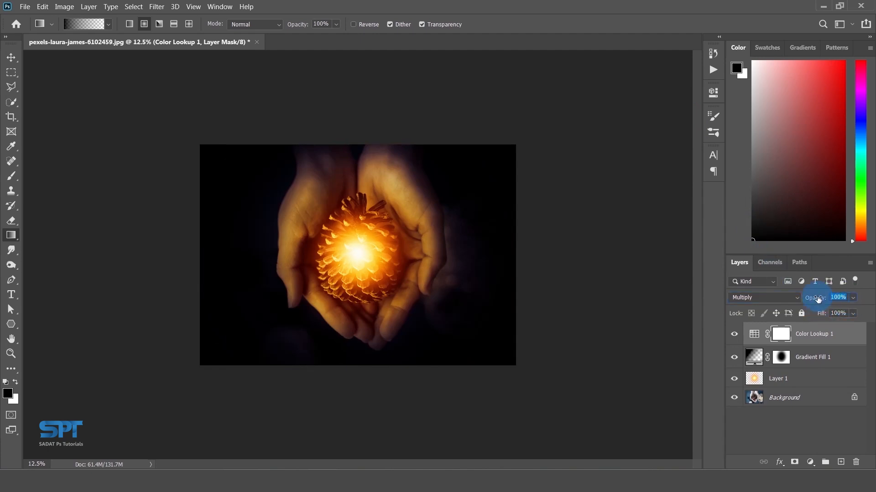
pyautogui.write('60')
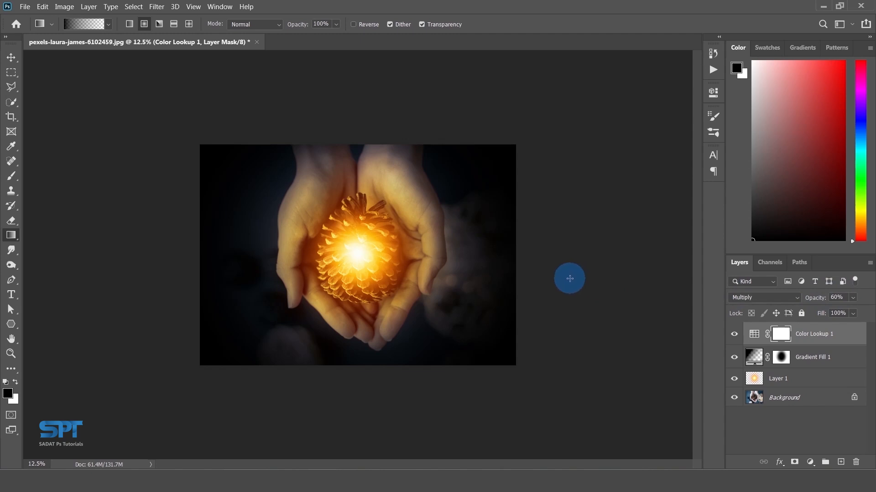
pyautogui.click(12, 57)
pyautogui.click(583, 174)
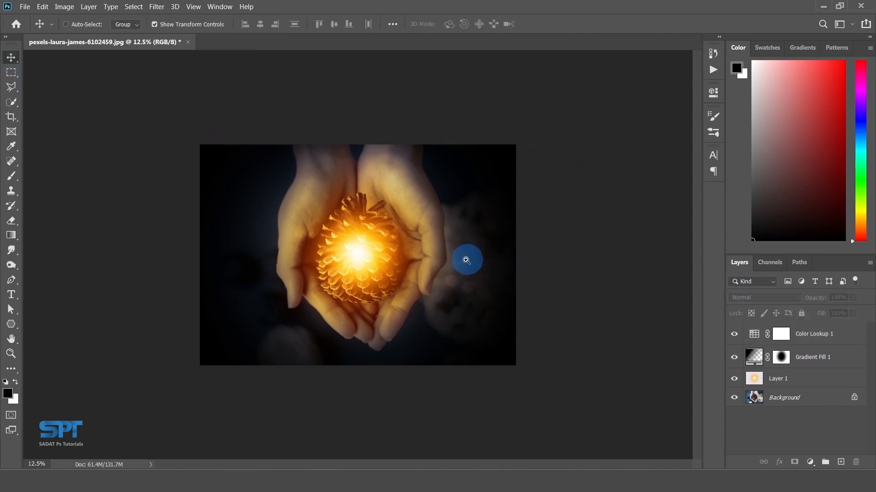
# - Stamp all visible layers into a new top layer and sharpen it with Unsharp Mask at amount 80% and radius 18 pixels
pyautogui.keyDown('ctrl'); pyautogui.click(414, 255); pyautogui.keyUp('ctrl')
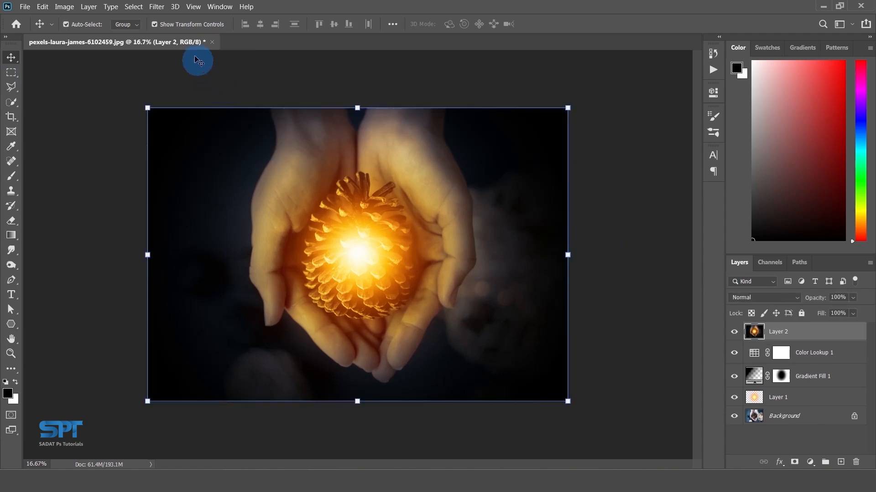
pyautogui.click(159, 10)
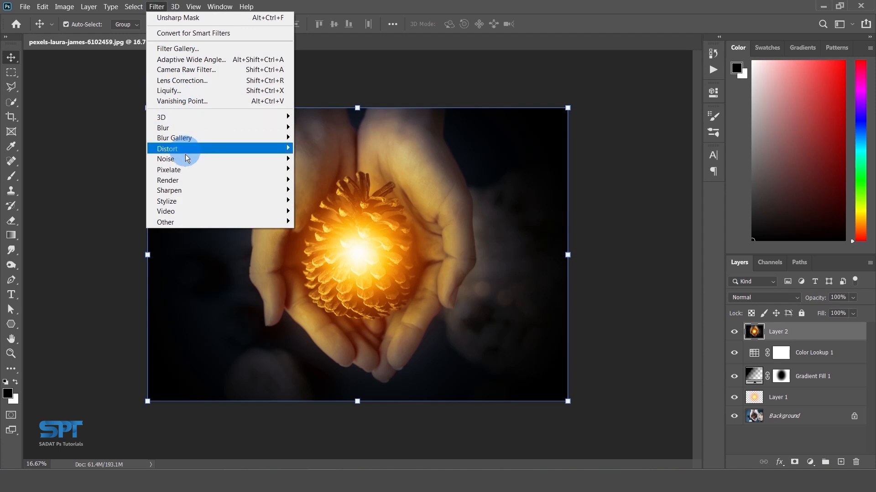
pyautogui.moveTo(187, 191)
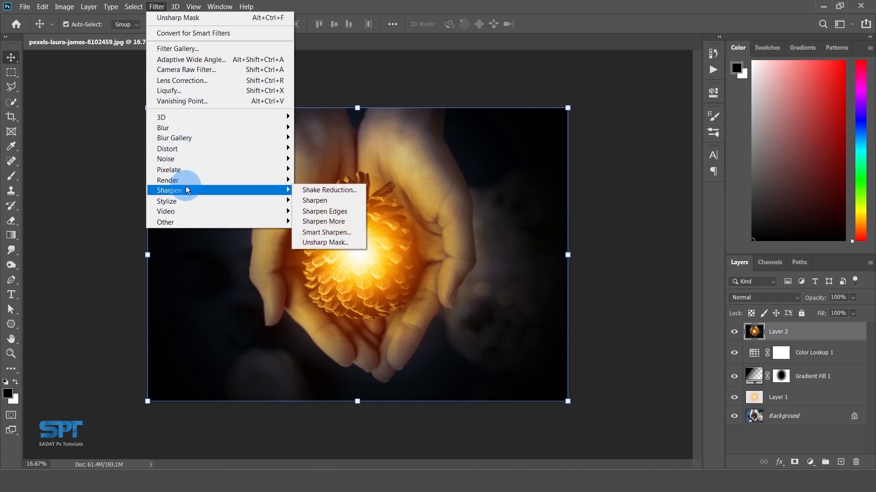
pyautogui.click(338, 243)
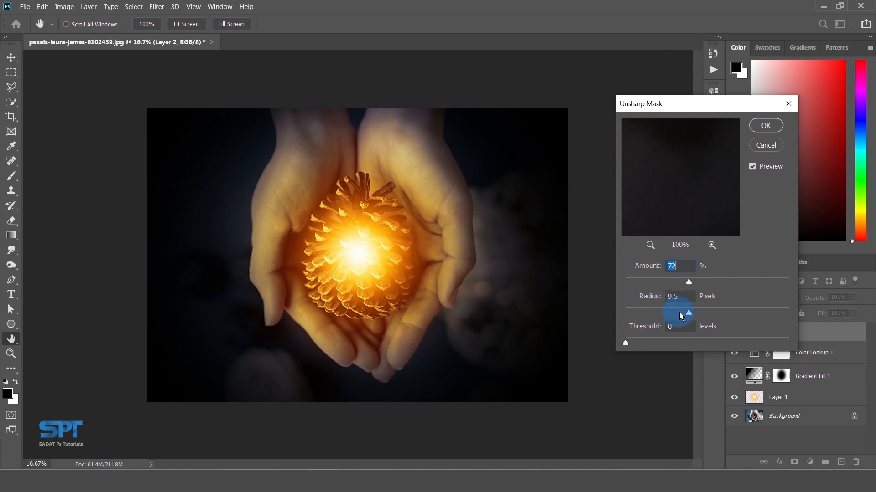
pyautogui.moveTo(691, 315); pyautogui.dragTo(696, 314)
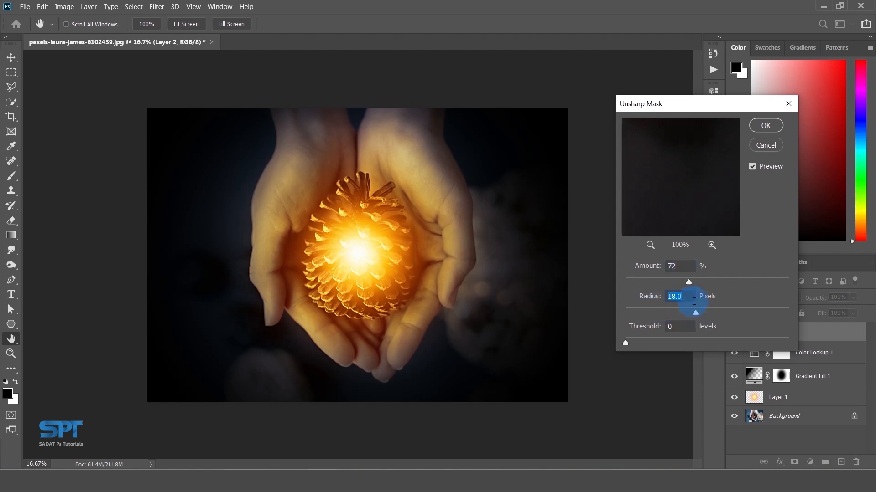
pyautogui.moveTo(690, 283); pyautogui.dragTo(696, 281)
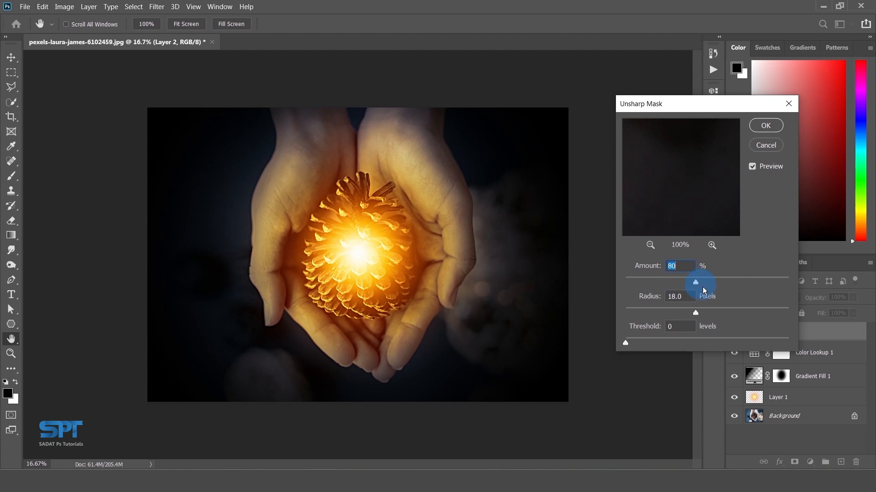
pyautogui.click(766, 128)
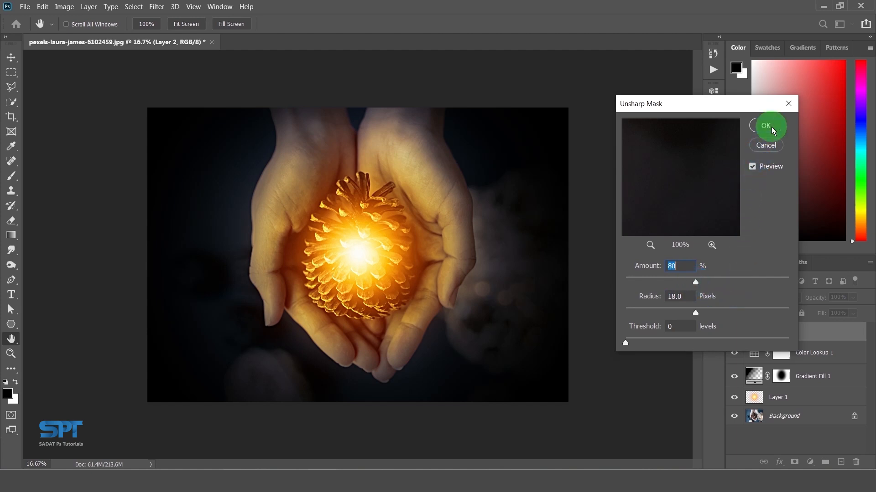
pyautogui.press('v')
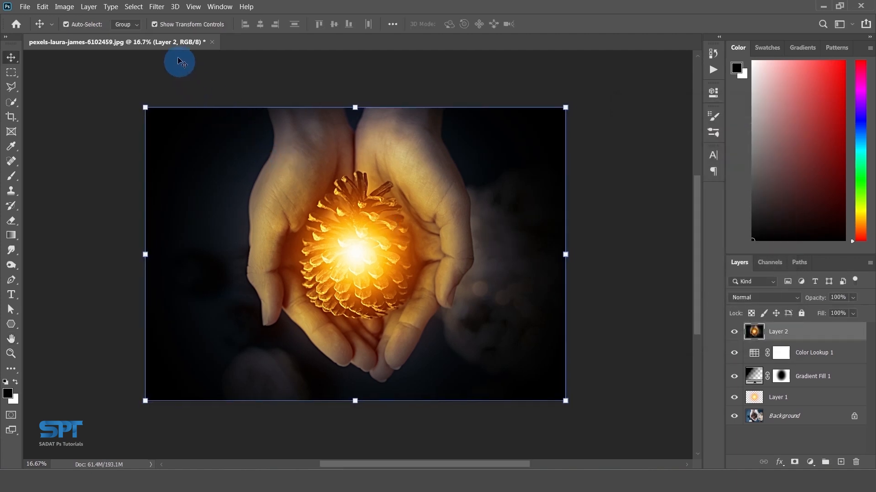
# - Apply the Camera Raw filter to the stamped layer with Temperature +10, Tint +18, Texture +30, Contrast +10 and Exposure +0.15
pyautogui.click(160, 7)
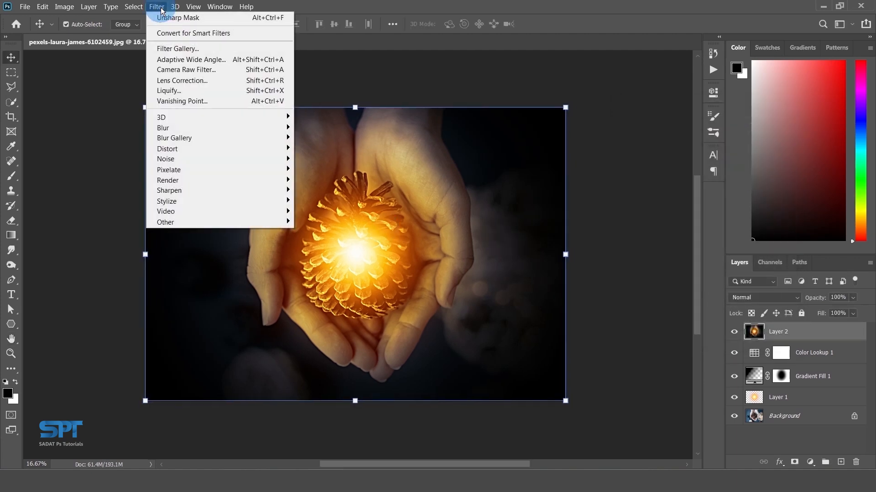
pyautogui.click(180, 69)
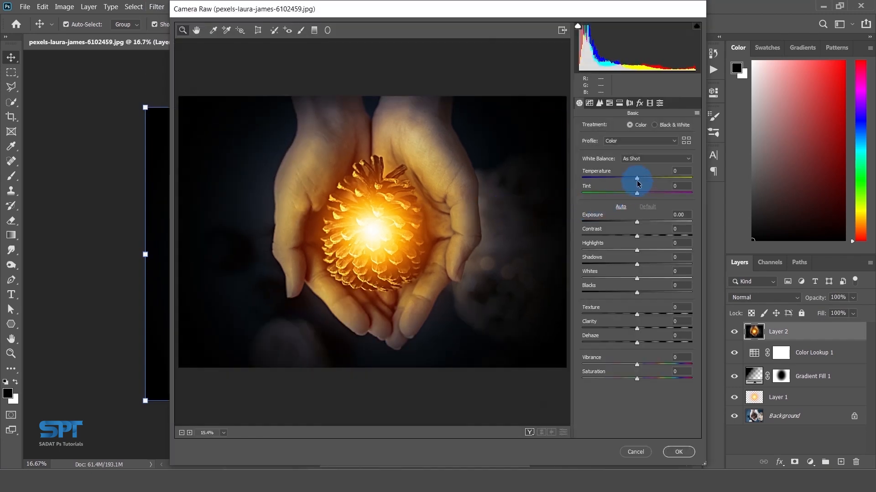
pyautogui.click(637, 181)
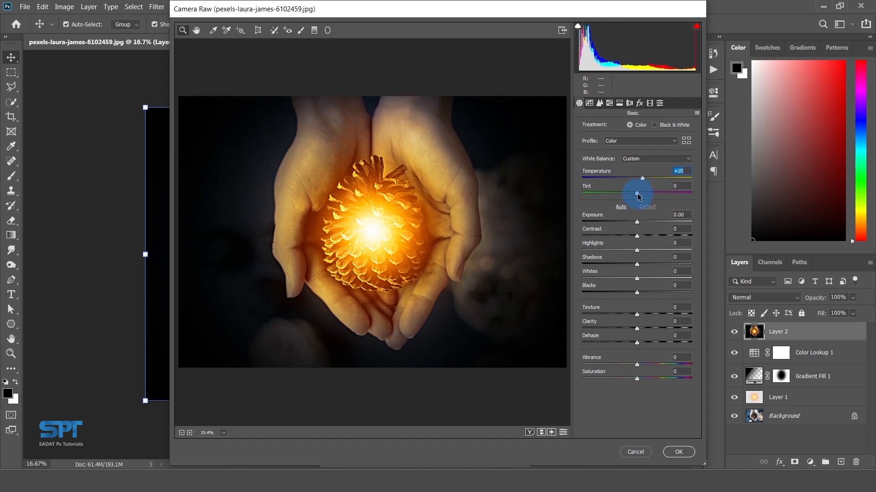
pyautogui.moveTo(638, 197); pyautogui.dragTo(640, 196)
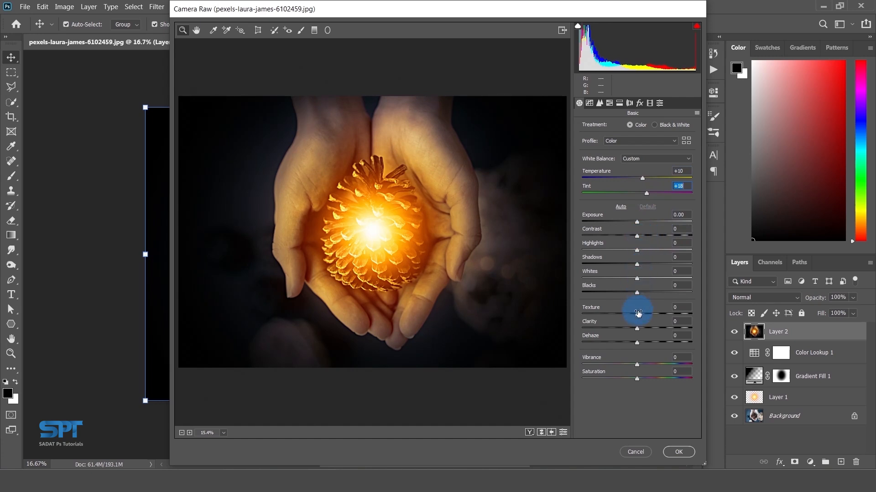
pyautogui.moveTo(638, 318); pyautogui.dragTo(649, 318)
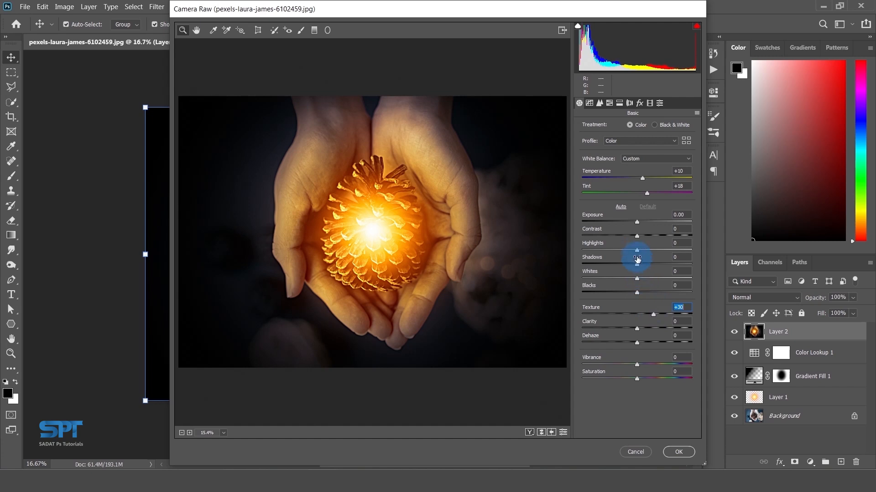
pyautogui.moveTo(637, 237); pyautogui.dragTo(639, 224)
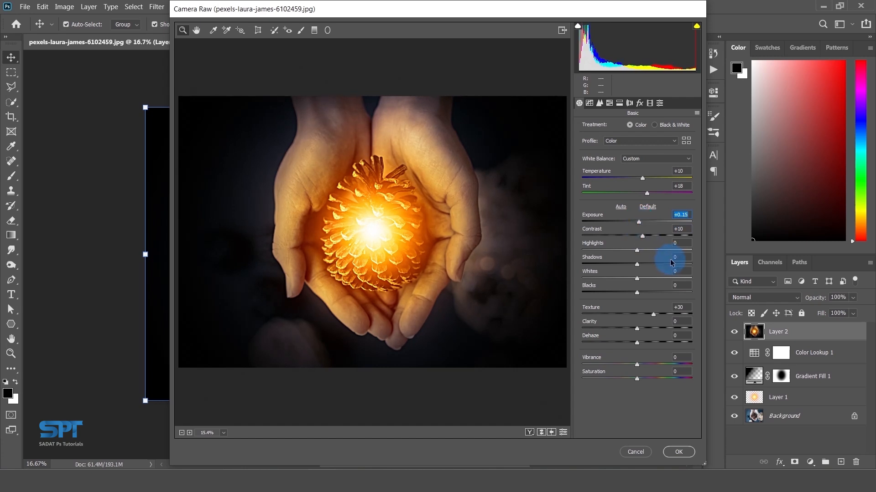
pyautogui.click(676, 453)
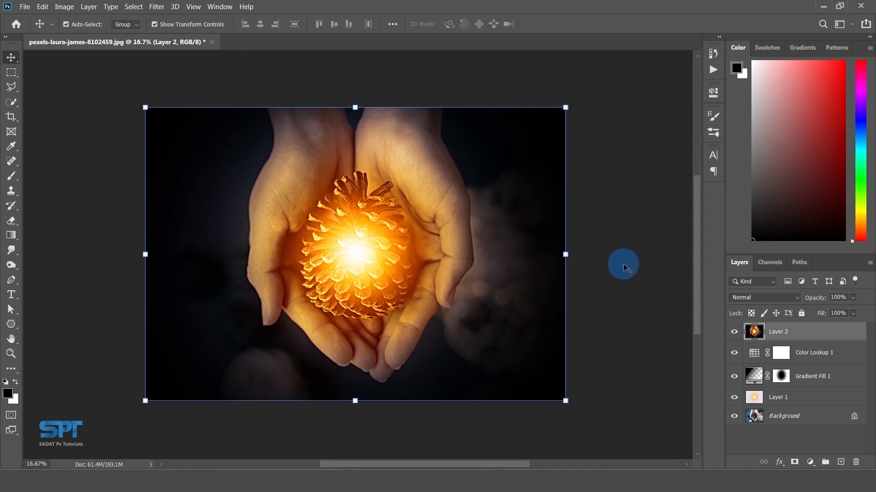
# - Duplicate the stamped layer and apply the High Pass filter to the copy with a radius of 5 pixels
pyautogui.hotkey('ctrl', 'j')
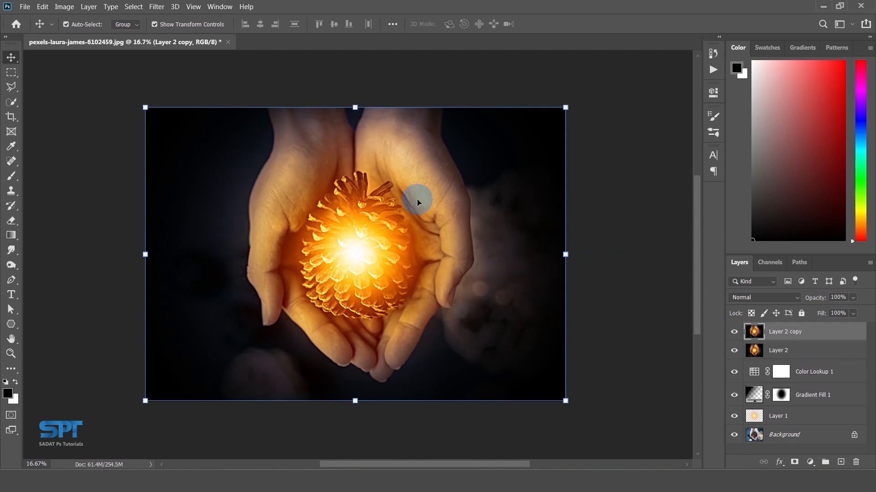
pyautogui.click(157, 7)
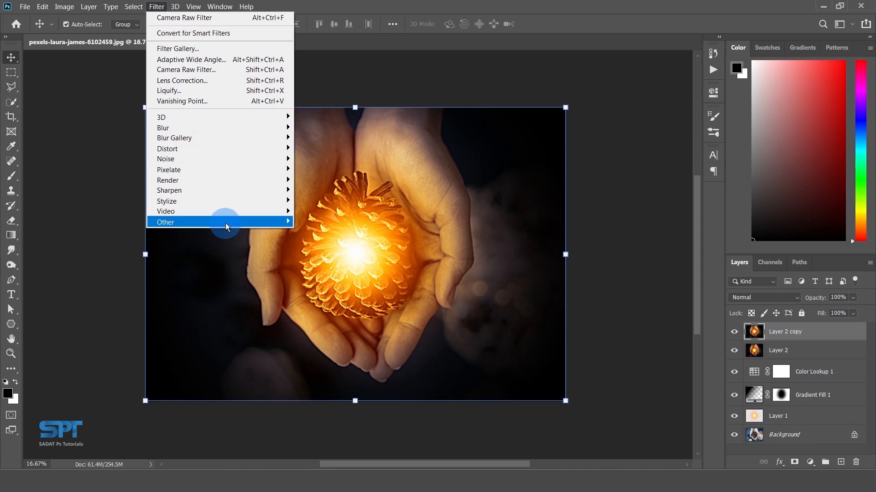
pyautogui.moveTo(224, 222)
pyautogui.click(326, 234)
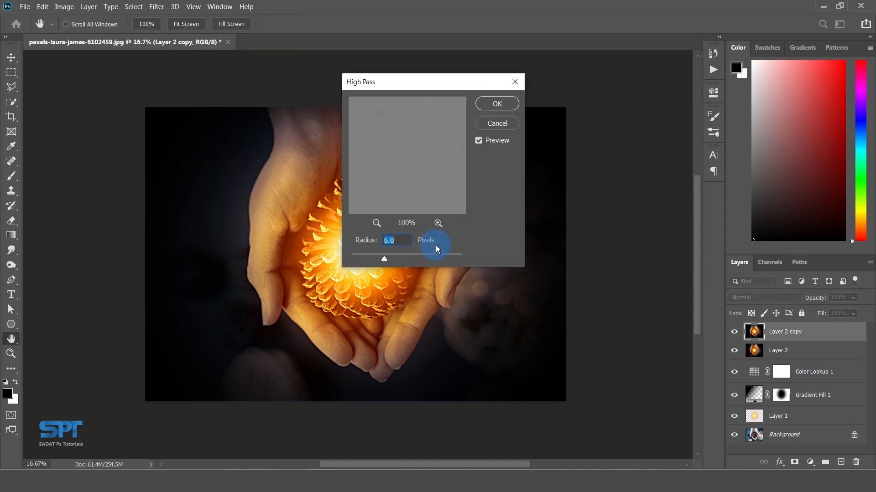
pyautogui.moveTo(421, 97); pyautogui.dragTo(648, 100)
pyautogui.write('5')
pyautogui.click(739, 117)
pyautogui.press('v')
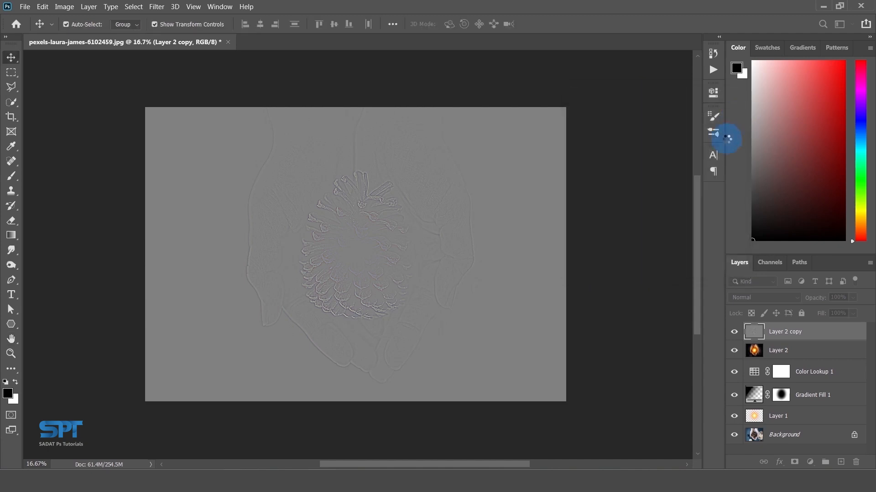
# - Set the High Pass layer to Overlay and merge it with Layer 2 below, leaving no layer selected
pyautogui.click(785, 299)
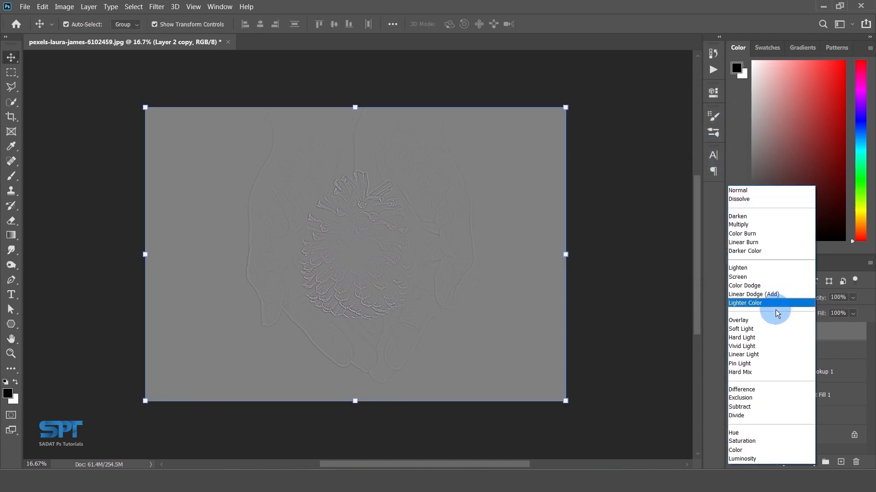
pyautogui.click(762, 321)
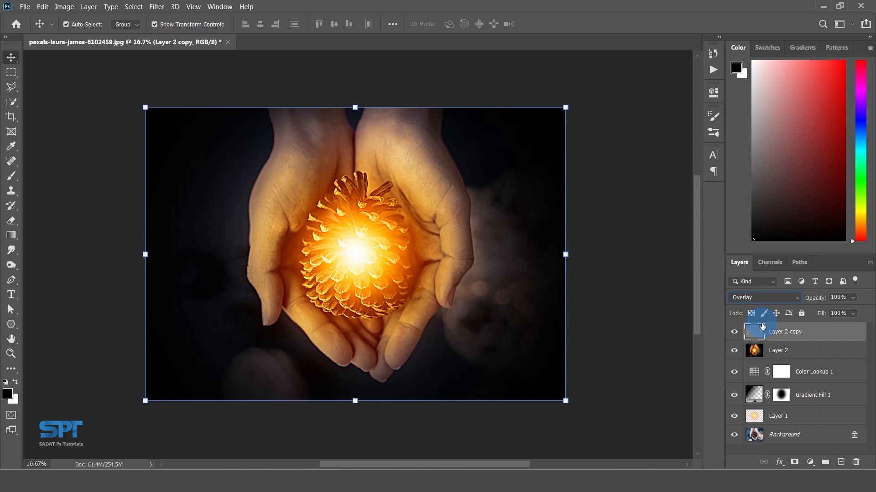
pyautogui.keyDown('ctrl'); pyautogui.click(780, 352); pyautogui.keyUp('ctrl')
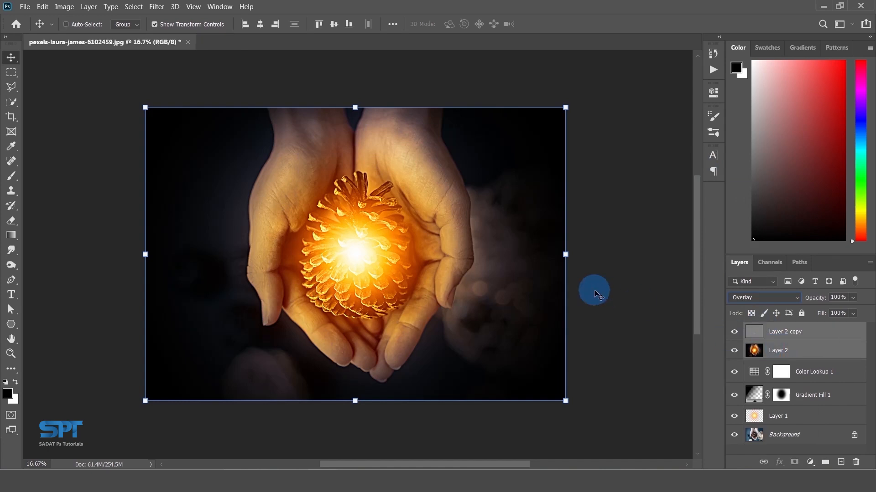
pyautogui.hotkey('ctrl', 'e')
pyautogui.click(619, 235)
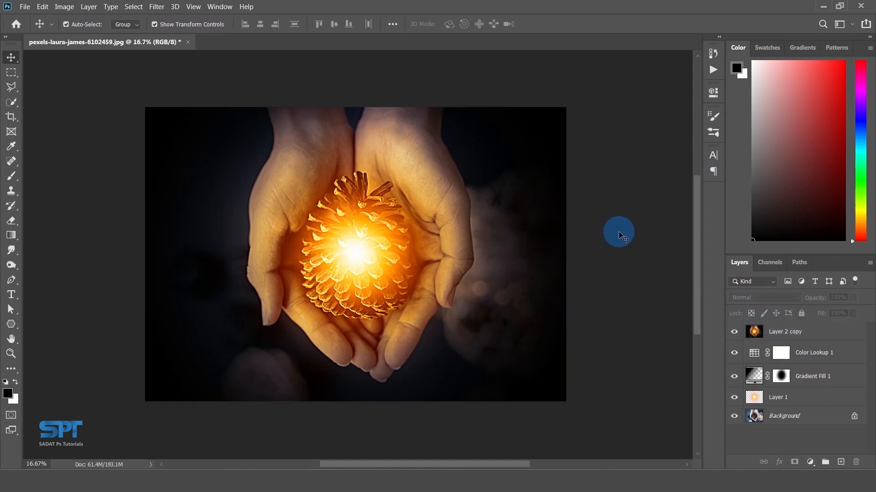
# - Adjust the merged top layer's colour balance slightly toward purple tones
pyautogui.click(416, 237)
pyautogui.click(64, 7)
pyautogui.click(77, 33)
pyautogui.click(226, 103)
pyautogui.moveTo(644, 174); pyautogui.dragTo(635, 188)
pyautogui.click(766, 146)
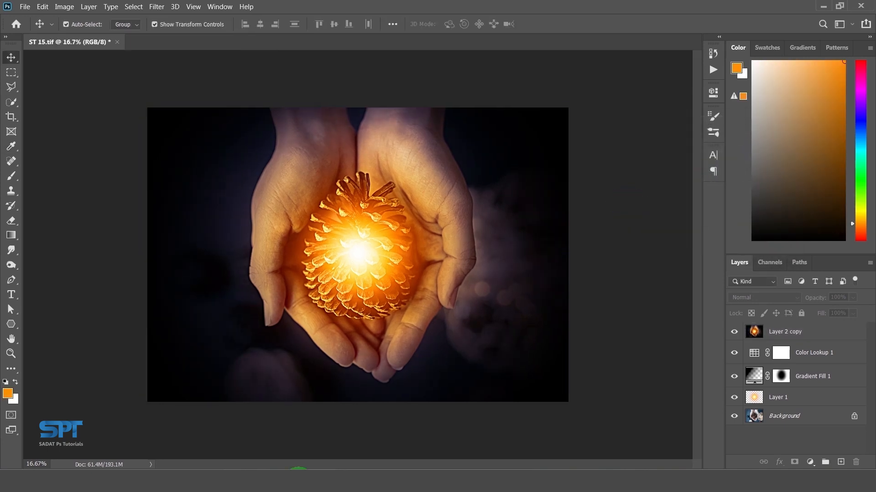
# - Place the image butterfly_stock_by_violettalestrange-d7buwm4 from the links folder as a small butterfly at the outer edge of the left hand
pyautogui.click(299, 469)
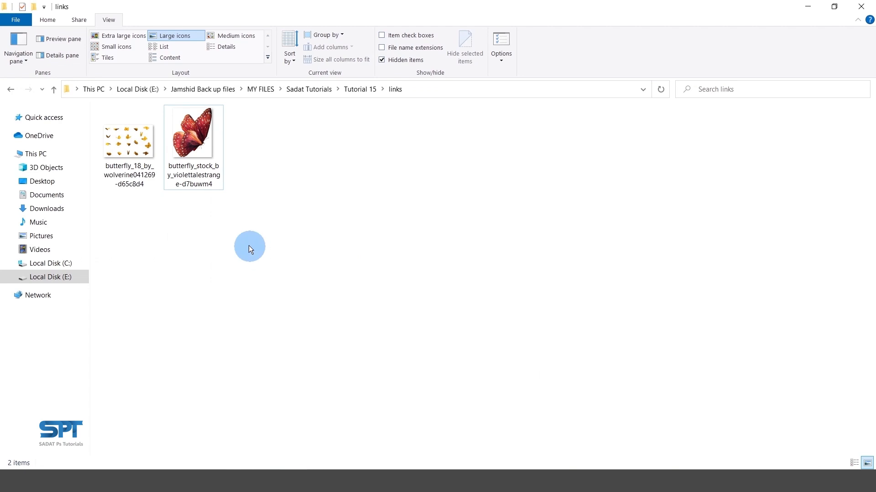
pyautogui.click(198, 128)
pyautogui.moveTo(205, 146); pyautogui.dragTo(383, 222)
pyautogui.moveTo(371, 251); pyautogui.dragTo(261, 261)
pyautogui.press('Return')
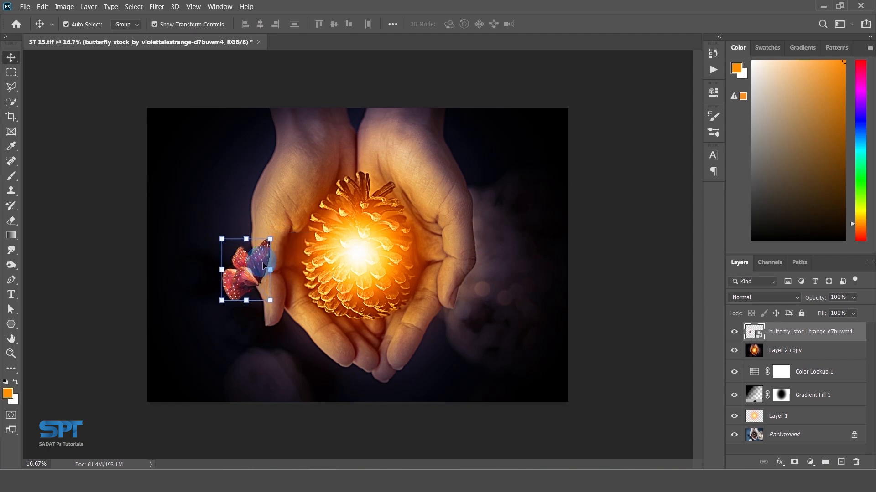
# - Duplicate the butterfly onto the outer edge of the right hand, flip the copy horizontally and scale it down to about two thirds
pyautogui.moveTo(258, 269); pyautogui.dragTo(493, 226)
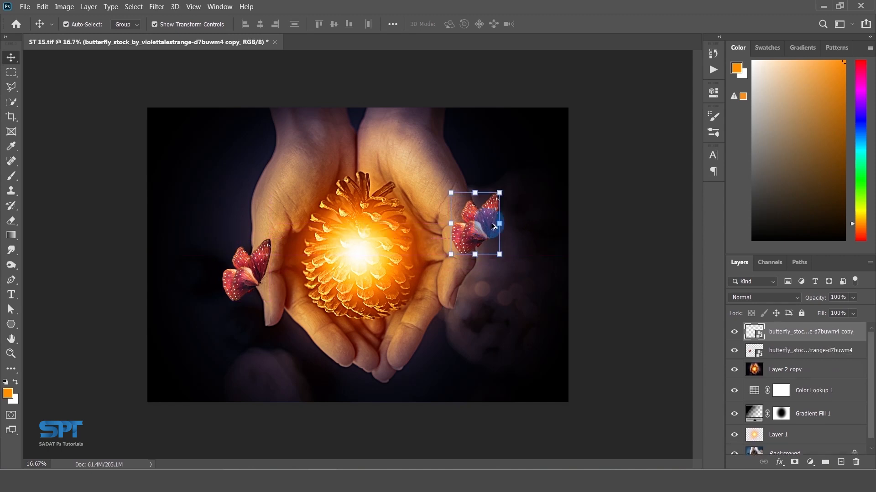
pyautogui.hotkey('ctrl', 't')
pyautogui.rightClick(493, 226)
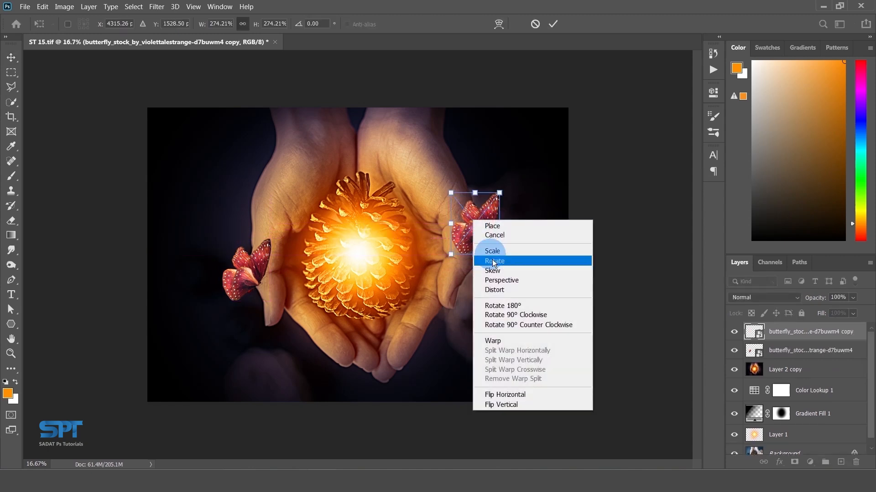
pyautogui.click(498, 395)
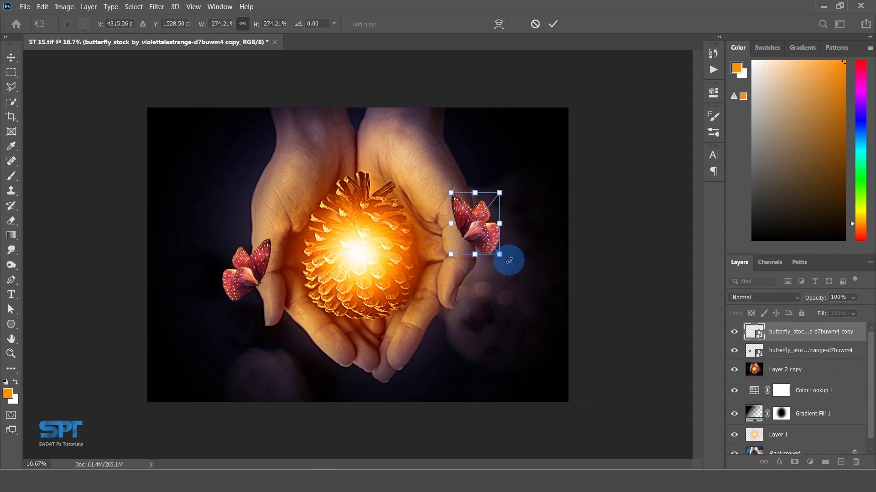
pyautogui.moveTo(500, 255); pyautogui.dragTo(342, 251)
pyautogui.press('Return')
pyautogui.keyDown('ctrl'); pyautogui.click(507, 245); pyautogui.keyUp('ctrl')
pyautogui.keyDown('ctrl'); pyautogui.click(506, 245); pyautogui.keyUp('ctrl')
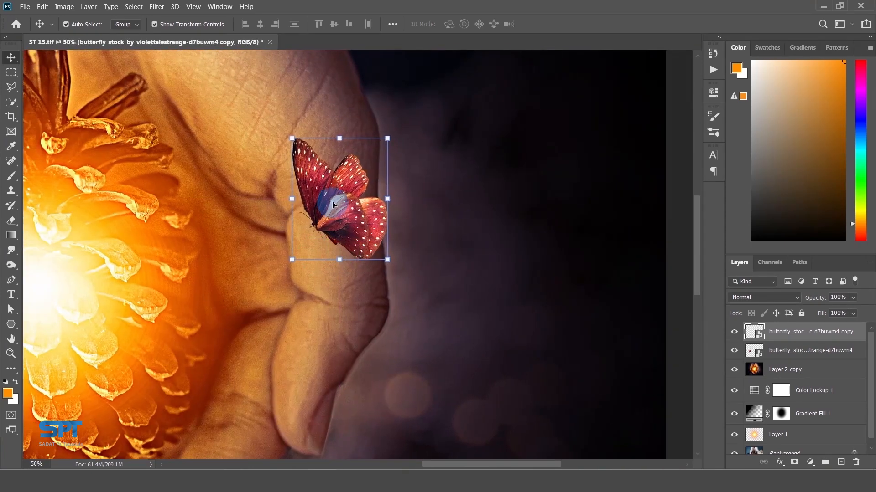
# - Recolour the butterfly copy on the right hand green with a hue of +110 and a saturation of -22
pyautogui.click(64, 6)
pyautogui.moveTo(92, 34)
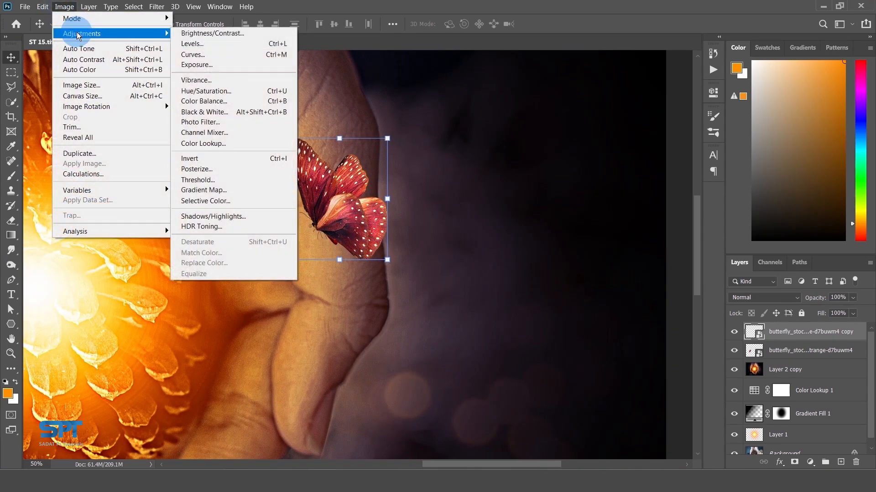
pyautogui.click(241, 90)
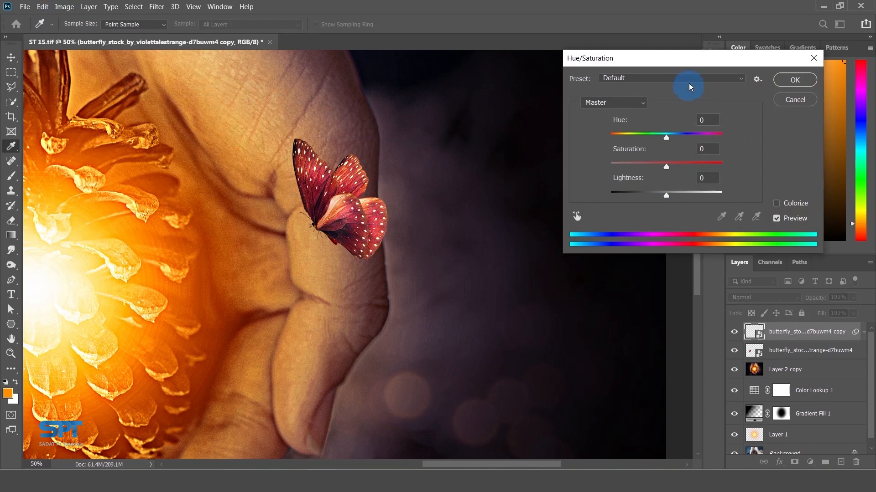
pyautogui.moveTo(686, 68); pyautogui.dragTo(579, 137)
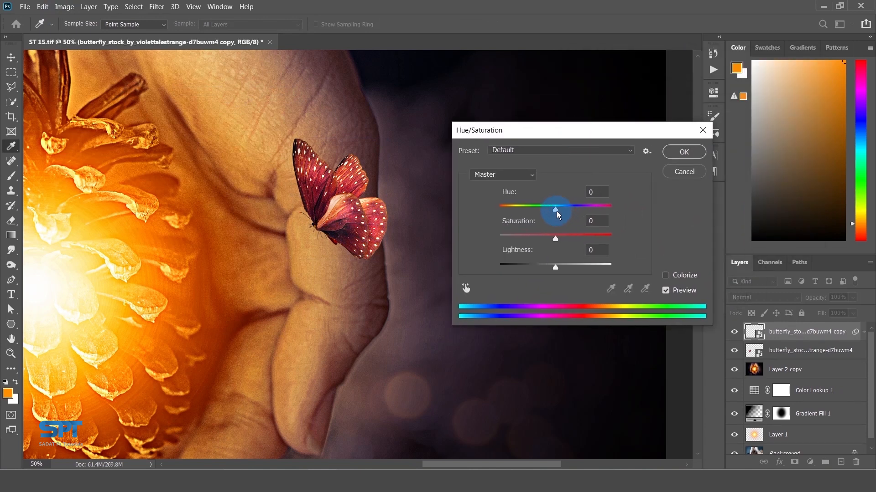
pyautogui.moveTo(555, 211); pyautogui.dragTo(576, 209)
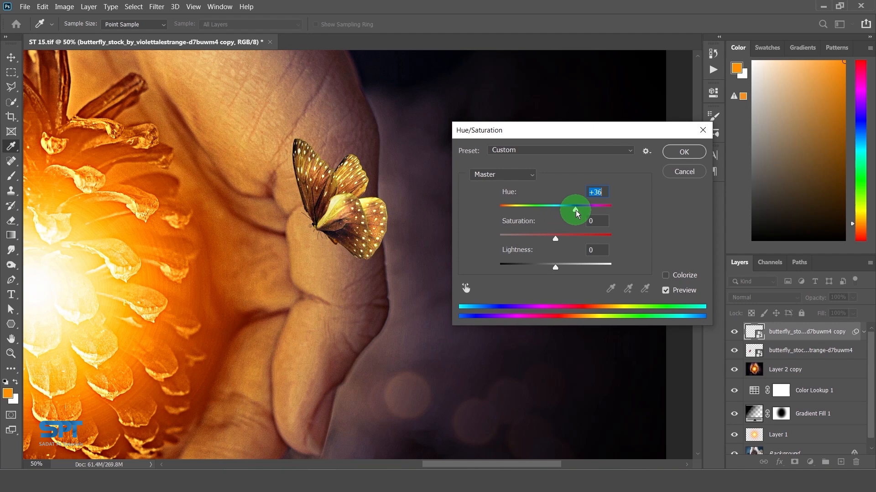
pyautogui.moveTo(555, 239); pyautogui.dragTo(545, 239)
pyautogui.moveTo(576, 213); pyautogui.dragTo(597, 211)
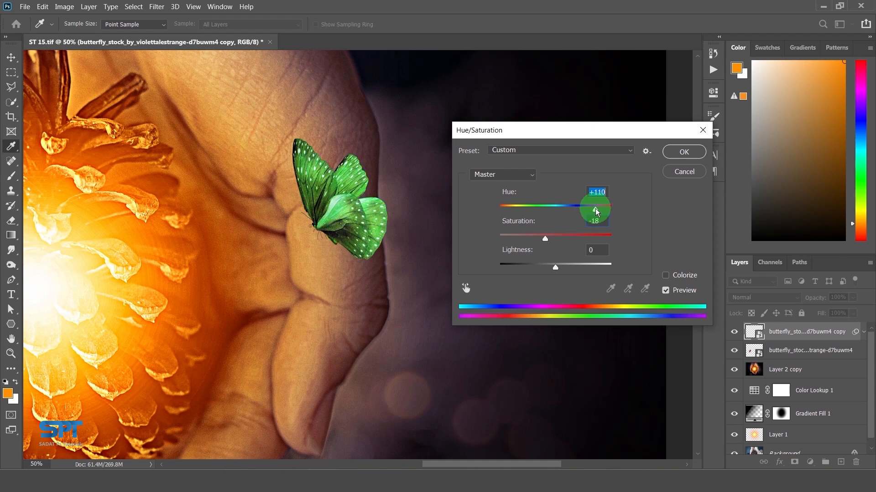
pyautogui.moveTo(545, 239); pyautogui.dragTo(543, 242)
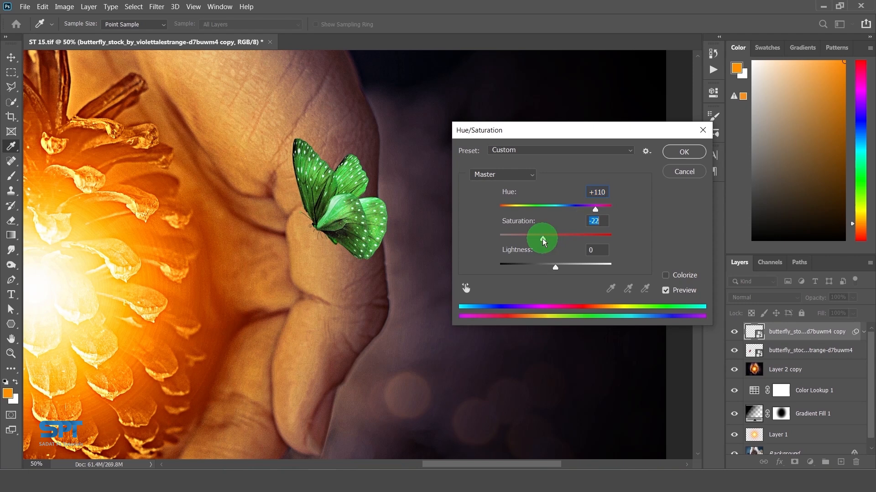
pyautogui.click(684, 153)
# - Nudge the green butterfly slightly down and inward on the hand, leaving no layer selected
pyautogui.moveTo(360, 229); pyautogui.dragTo(352, 235)
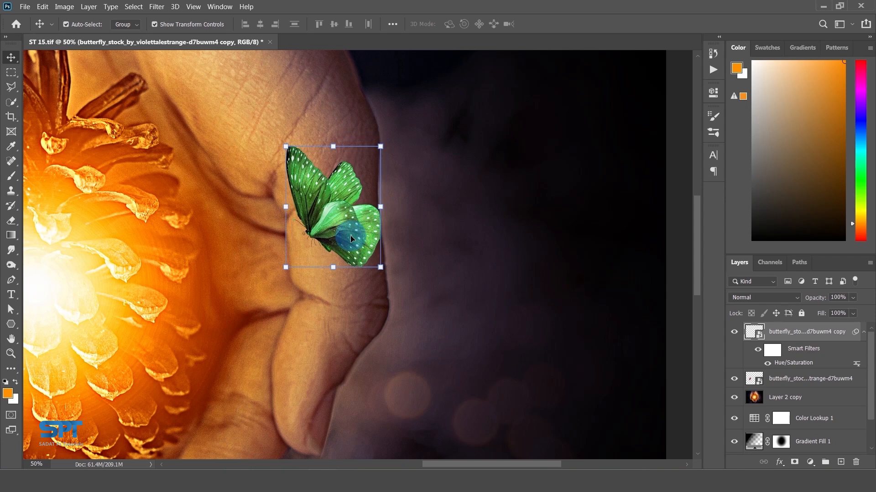
pyautogui.hotkey('ctrl', '-')
pyautogui.hotkey('ctrl', '-')
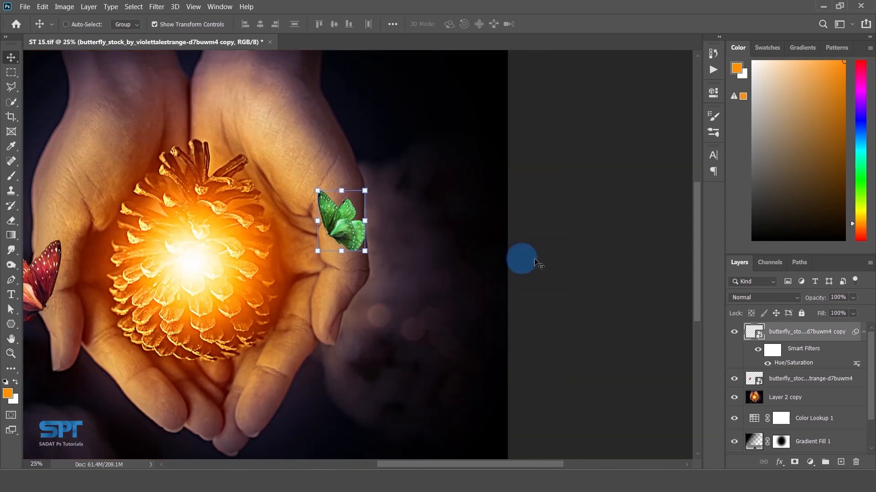
pyautogui.click(546, 259)
pyautogui.moveTo(391, 256); pyautogui.dragTo(524, 252)
pyautogui.keyDown('ctrl'); pyautogui.keyDown('alt'); pyautogui.click(310, 229); pyautogui.keyUp('alt'); pyautogui.keyUp('ctrl')
pyautogui.moveTo(404, 261); pyautogui.dragTo(377, 242)
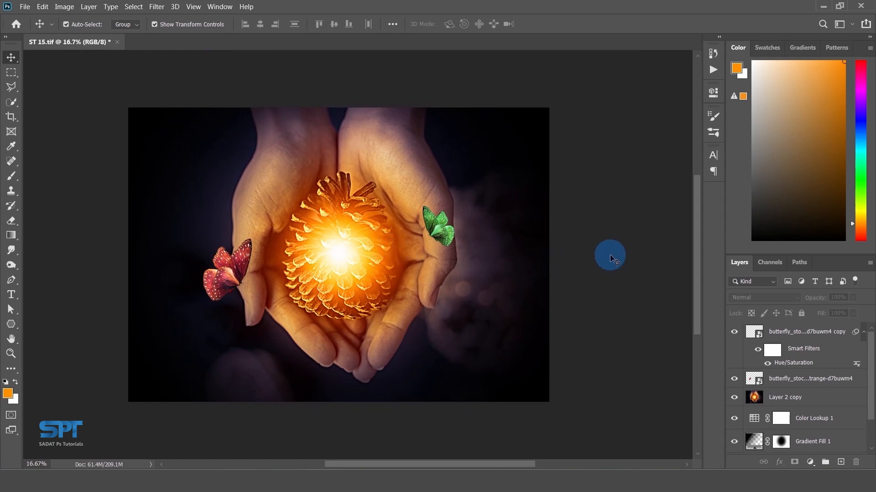
# - Open butterfly_18_by_wolverine041269-d65c8d4 from the links folder as a separate document and lasso the middle butterfly in the second row
pyautogui.click(294, 468)
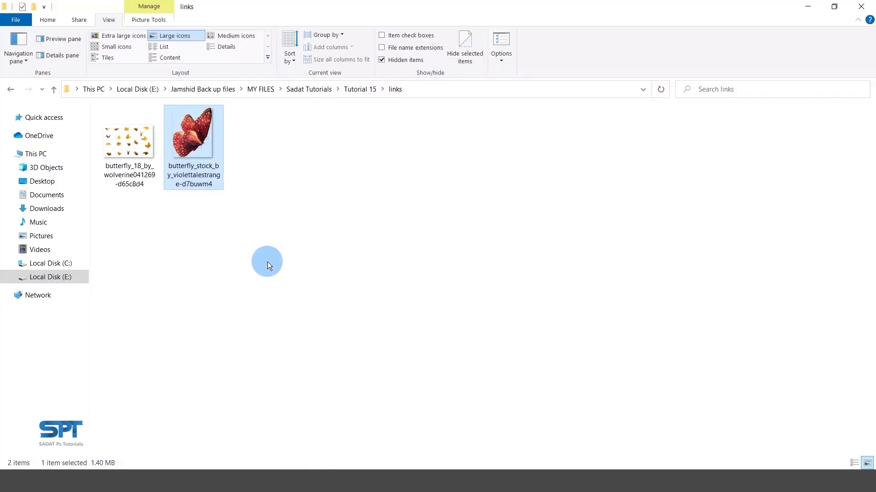
pyautogui.click(148, 152)
pyautogui.moveTo(131, 142); pyautogui.dragTo(325, 8)
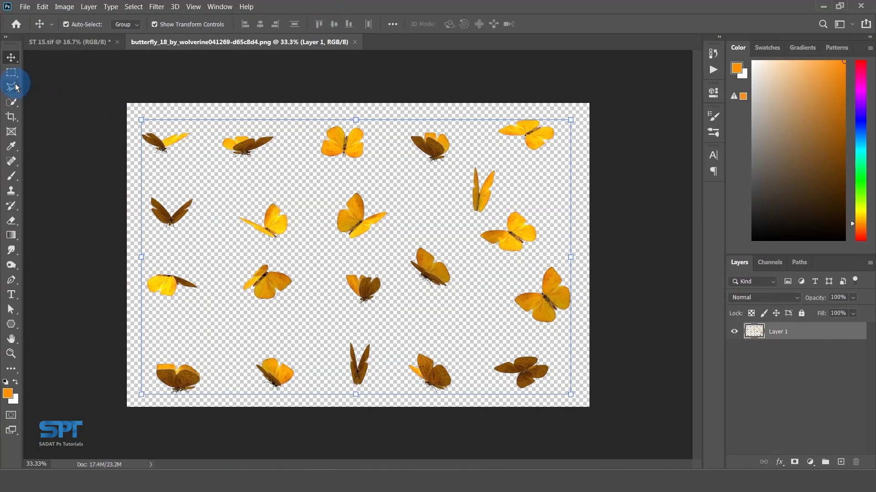
pyautogui.click(15, 84)
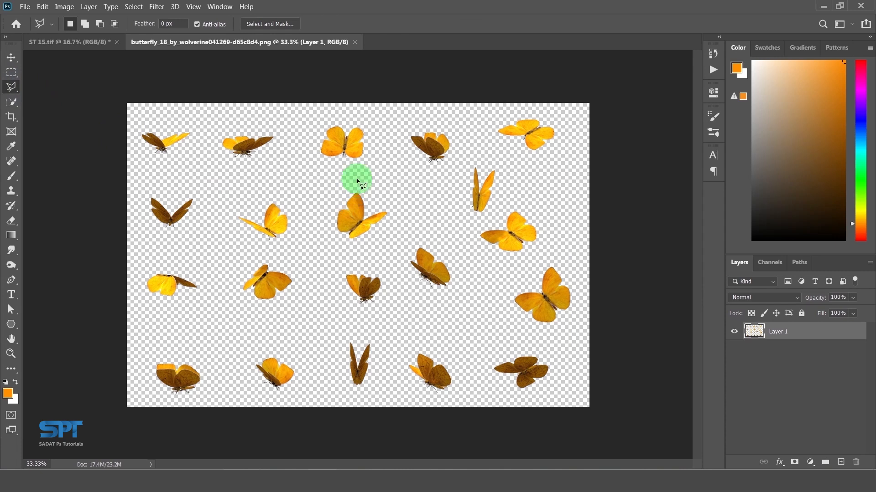
pyautogui.click(412, 199)
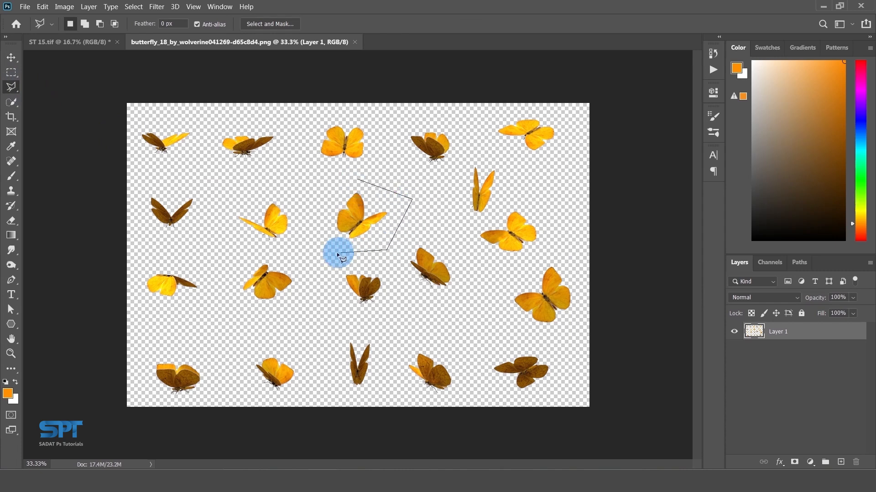
pyautogui.click(358, 178)
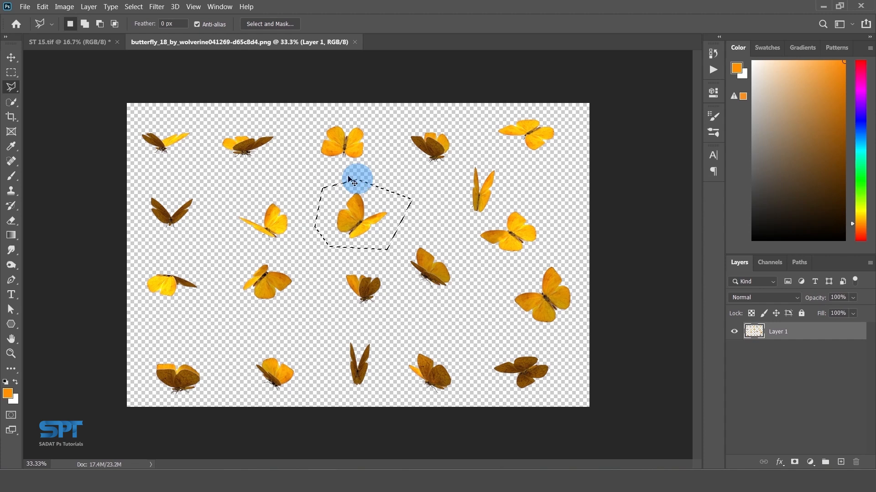
# - Copy the lassoed yellow butterfly into ST 15.tif, enlarge it, flip it horizontally and place it on the fingers below the pinecone
pyautogui.click(101, 43)
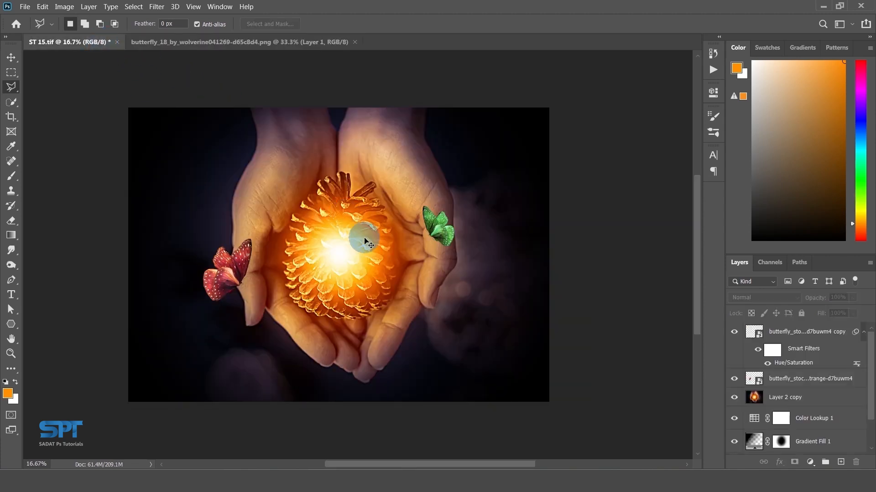
pyautogui.hotkey('ctrl', 'v')
pyautogui.press('v')
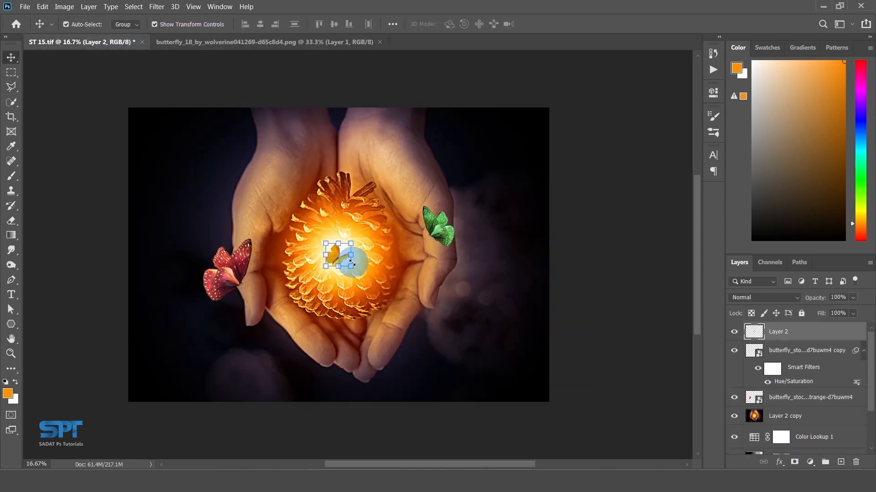
pyautogui.hotkey('ctrl', 't')
pyautogui.moveTo(334, 259); pyautogui.dragTo(384, 338)
pyautogui.rightClick(384, 344)
pyautogui.click(405, 327)
pyautogui.press('Return')
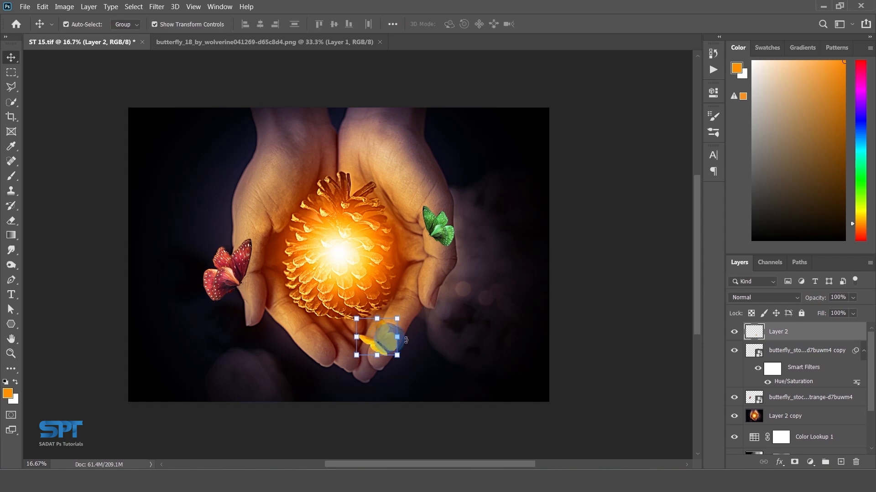
pyautogui.click(605, 304)
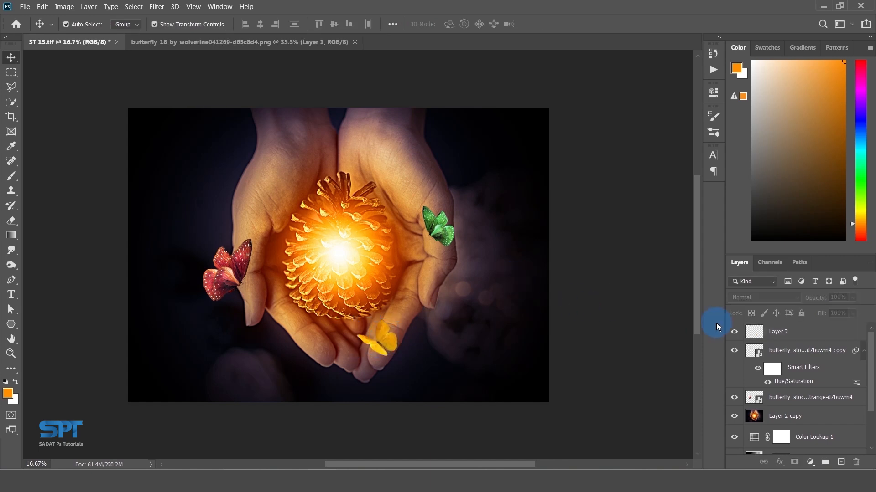
# - Paint one soft orange brush dab over the green butterfly on a new top layer and set that layer to Screen
pyautogui.click(863, 351)
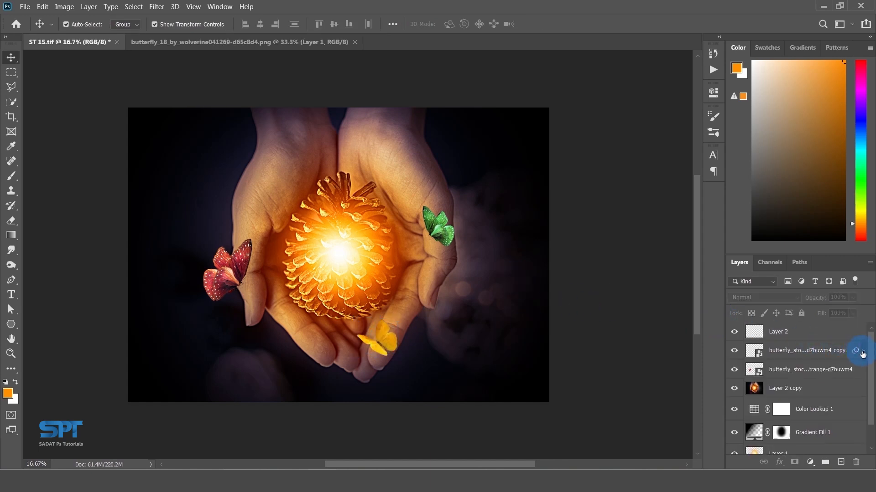
pyautogui.click(840, 462)
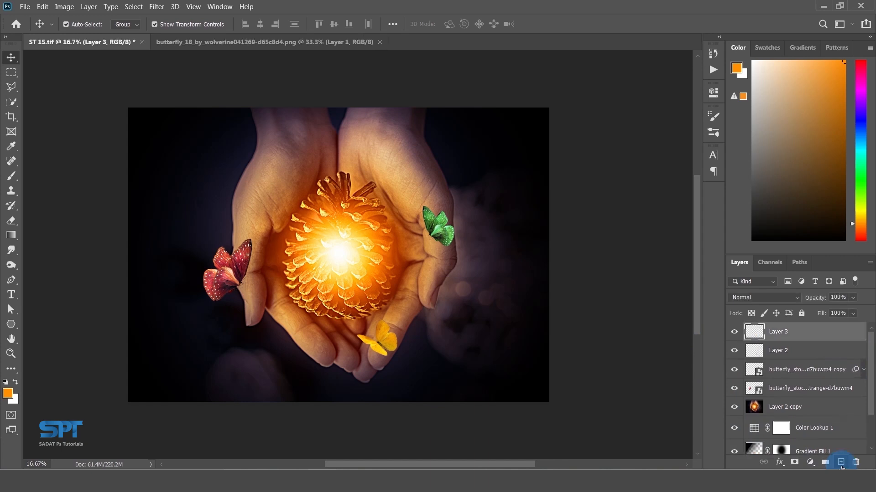
pyautogui.click(11, 176)
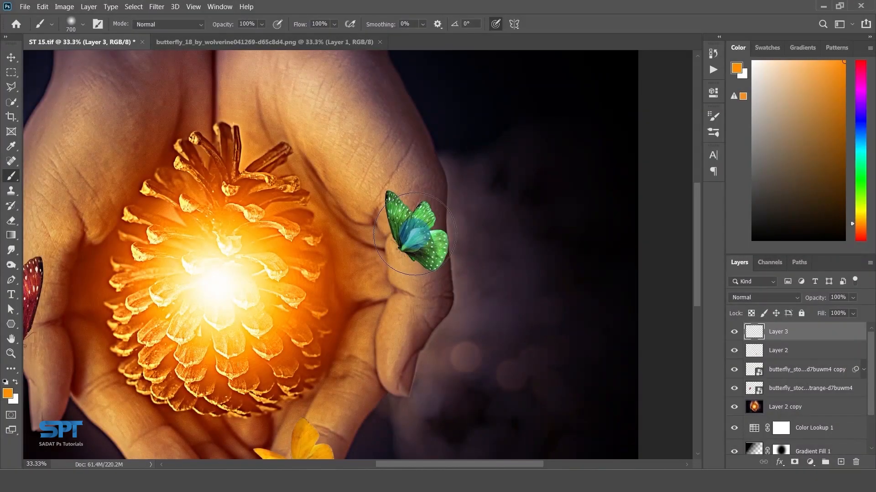
pyautogui.click(413, 234)
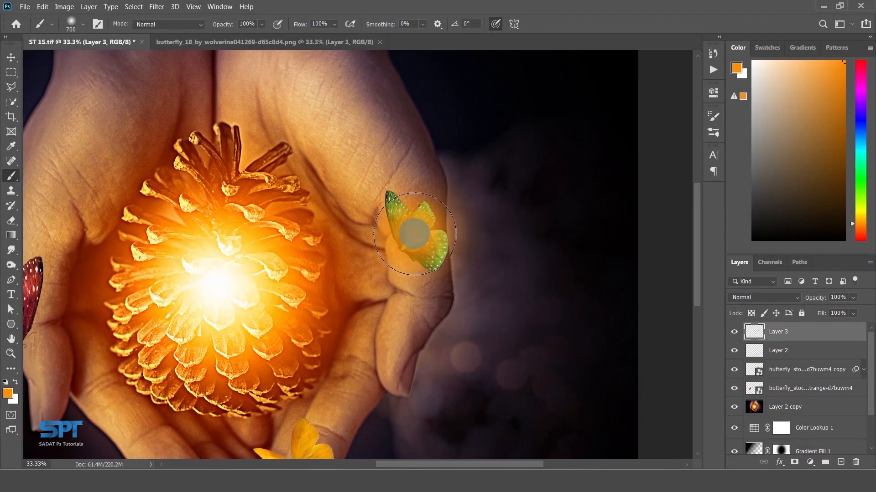
pyautogui.click(796, 298)
pyautogui.click(757, 278)
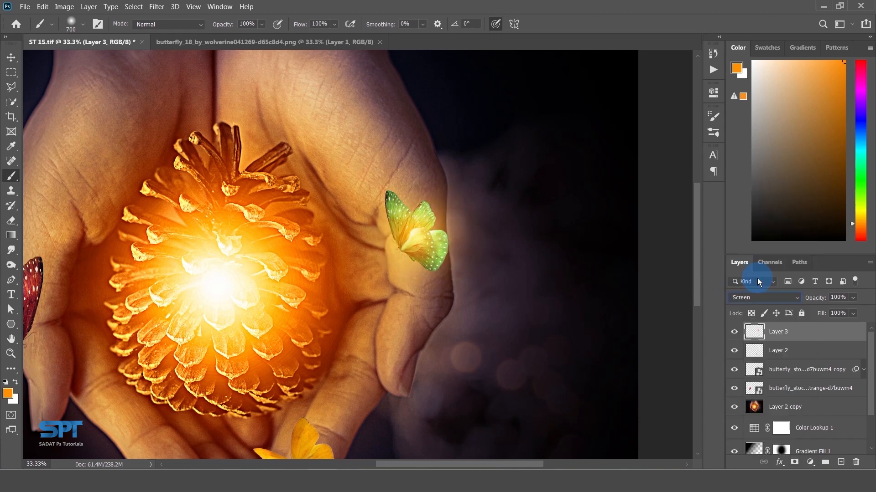
# - Scale the orange glow down to about three quarters and place a copy of it over the yellow butterfly
pyautogui.click(11, 57)
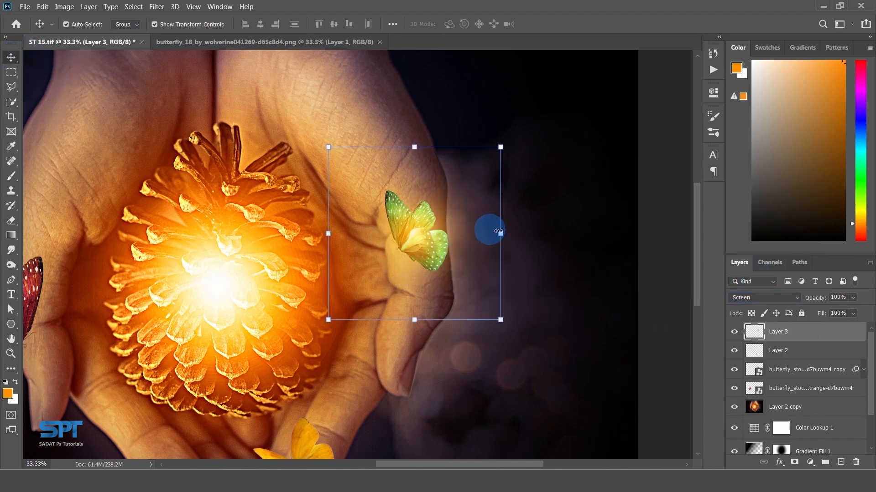
pyautogui.scroll(-1, 440, 221)
pyautogui.click(500, 137)
pyautogui.moveTo(500, 137); pyautogui.dragTo(482, 157)
pyautogui.moveTo(470, 187); pyautogui.dragTo(422, 283)
pyautogui.press('Return')
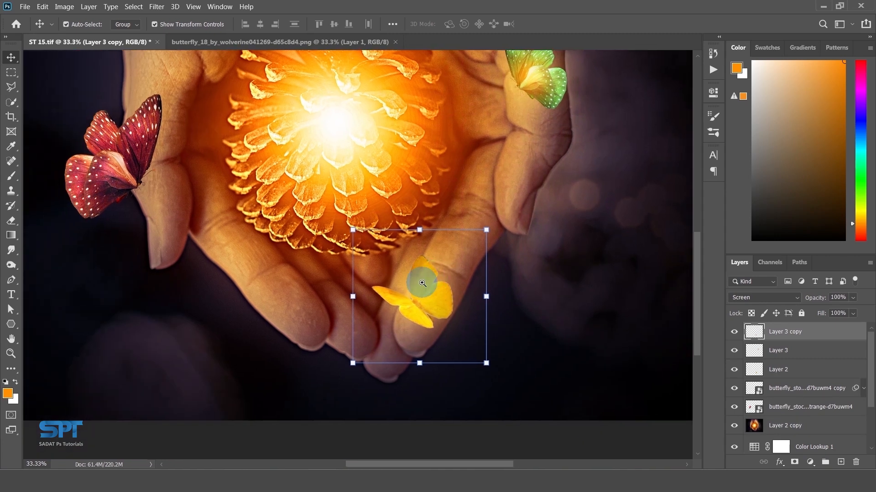
# - Duplicate the glow onto the red butterfly and enlarge the copy to about 127%, leaving no layer selected
pyautogui.hotkey('ctrl', '-')
pyautogui.moveTo(367, 256); pyautogui.dragTo(425, 287)
pyautogui.moveTo(466, 321); pyautogui.dragTo(242, 225)
pyautogui.hotkey('ctrl', 'j')
pyautogui.hotkey('ctrl', 't')
pyautogui.moveTo(292, 272); pyautogui.dragTo(304, 280)
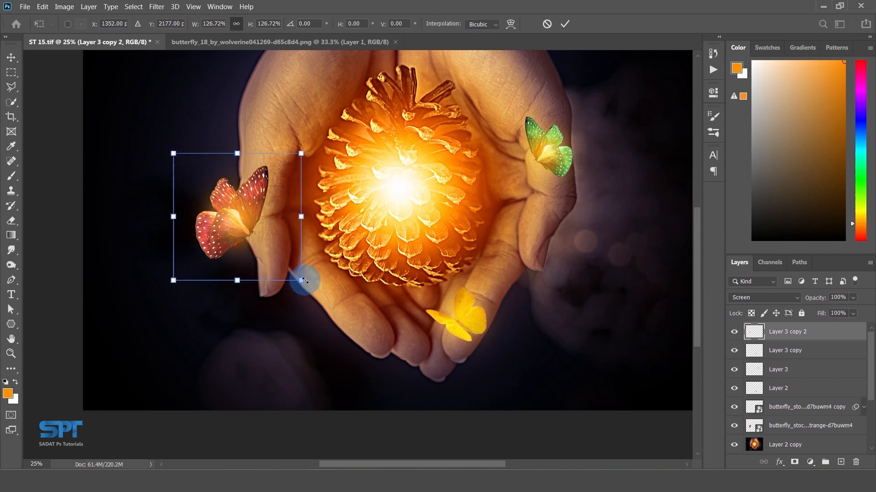
pyautogui.moveTo(254, 234); pyautogui.dragTo(249, 231)
pyautogui.press('Return')
pyautogui.keyDown('alt'); pyautogui.click(262, 237); pyautogui.keyUp('alt')
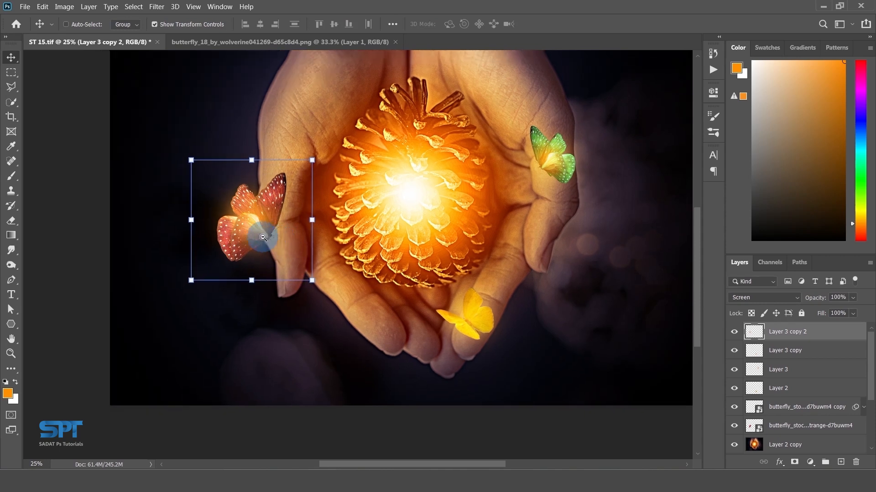
pyautogui.keyDown('ctrl'); pyautogui.keyDown('alt'); pyautogui.click(262, 237); pyautogui.keyUp('alt'); pyautogui.keyUp('ctrl')
pyautogui.moveTo(404, 246); pyautogui.dragTo(307, 273)
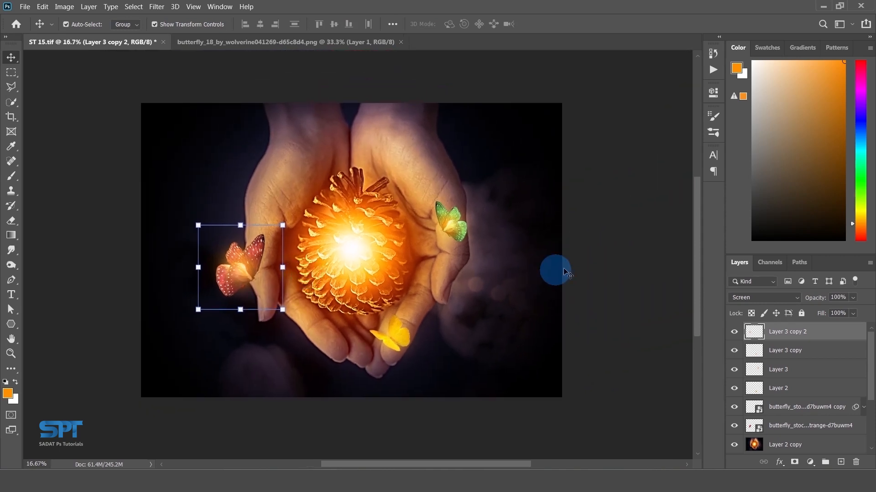
pyautogui.click(613, 252)
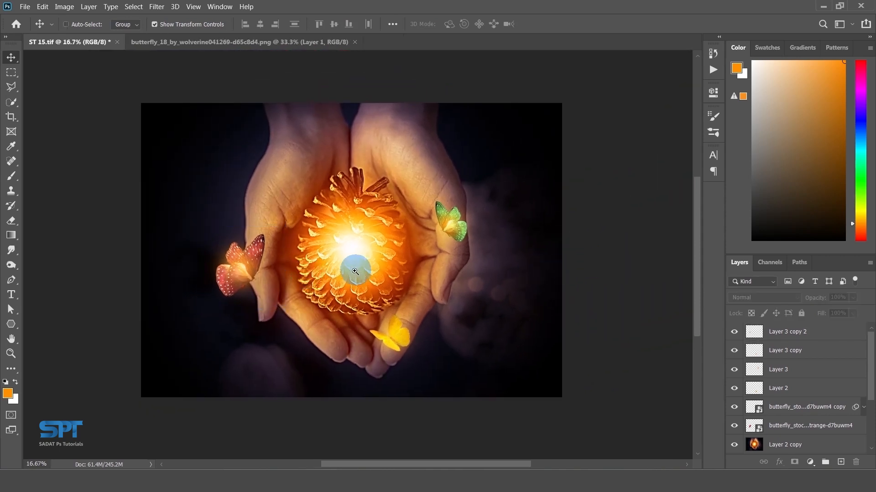
# - Bring the red butterfly and its glow to the top of the layer stack and merge them into one layer
pyautogui.keyDown('ctrl'); pyautogui.click(355, 272); pyautogui.keyUp('ctrl')
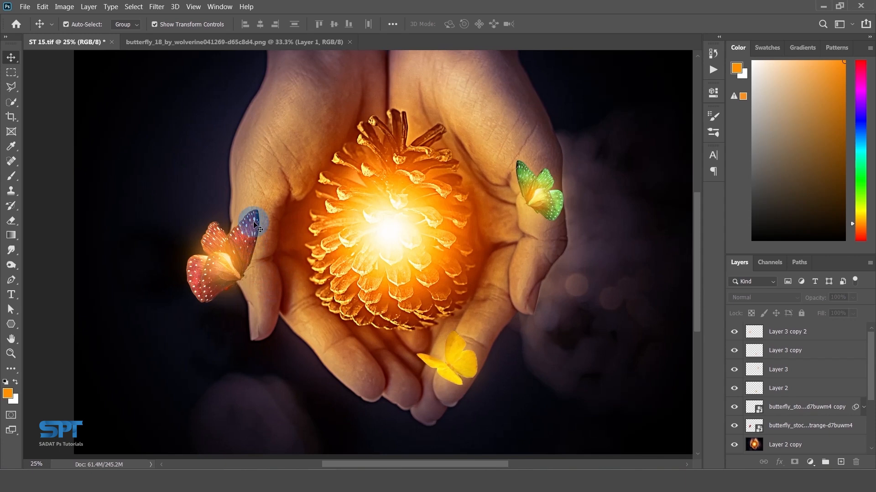
pyautogui.click(257, 225)
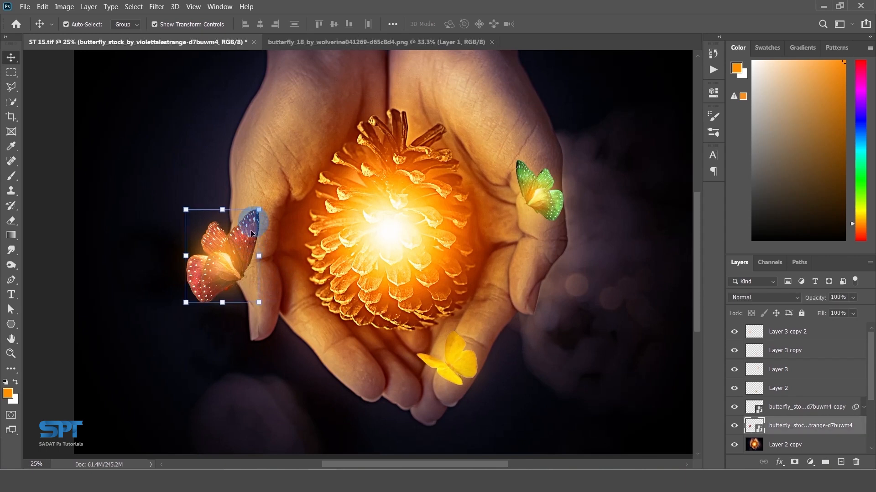
pyautogui.keyDown('ctrl'); pyautogui.keyDown('shift'); pyautogui.click(231, 260); pyautogui.keyUp('shift'); pyautogui.keyUp('ctrl')
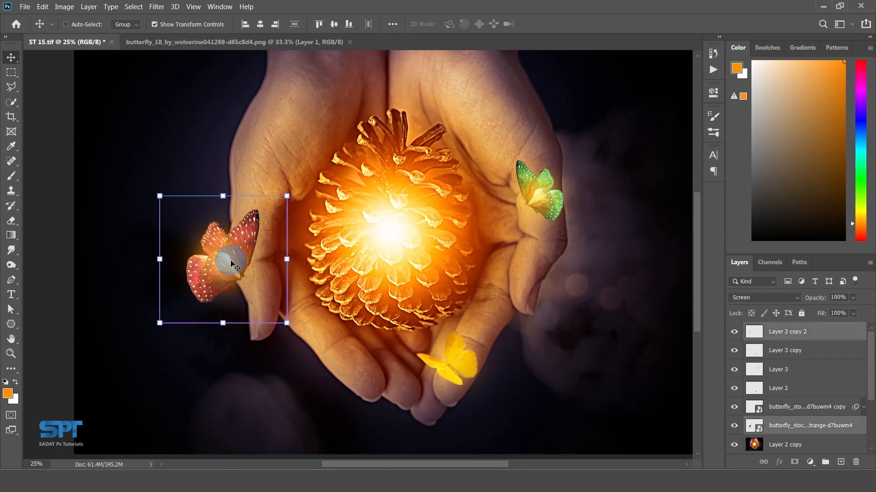
pyautogui.hotkey('ctrl', 'shift', ']')
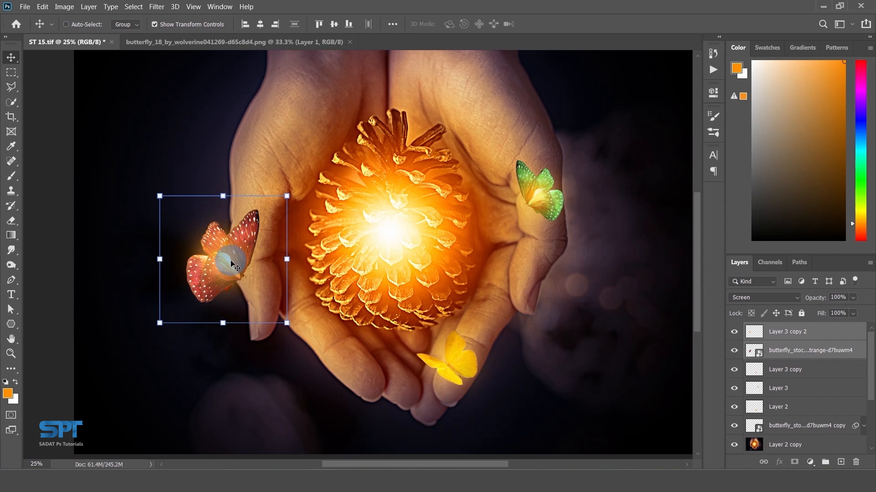
pyautogui.hotkey('ctrl', 'e')
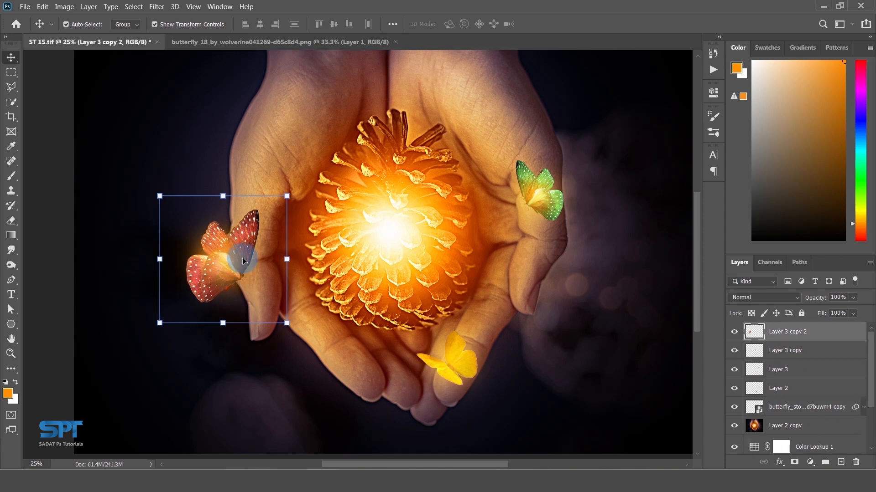
# - Duplicate the merged red butterfly layer, apply the High Pass filter to the copy and set its blend mode to Overlay
pyautogui.hotkey('ctrl', 'j')
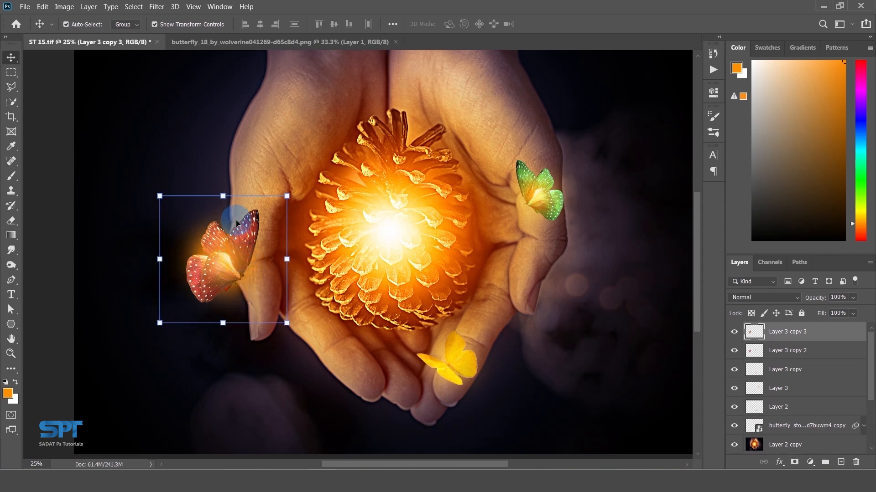
pyautogui.click(160, 7)
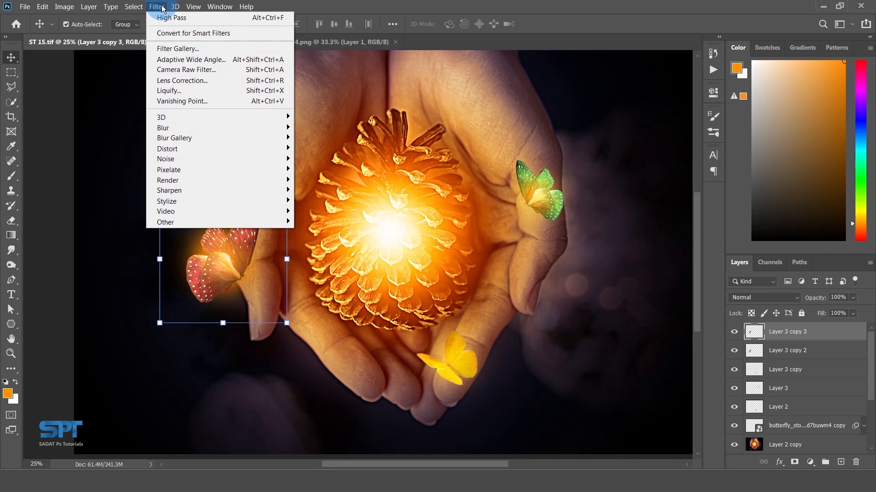
pyautogui.click(162, 7)
pyautogui.hotkey('ctrl', 'shift', 'u')
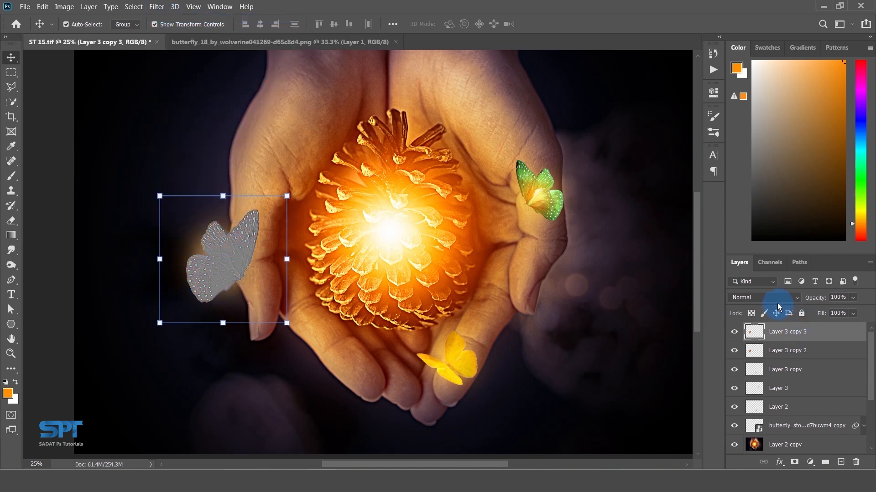
pyautogui.click(777, 302)
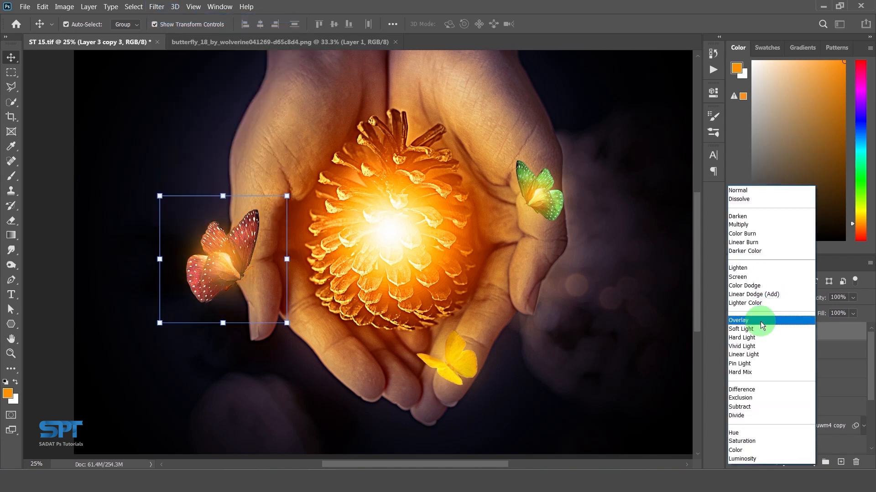